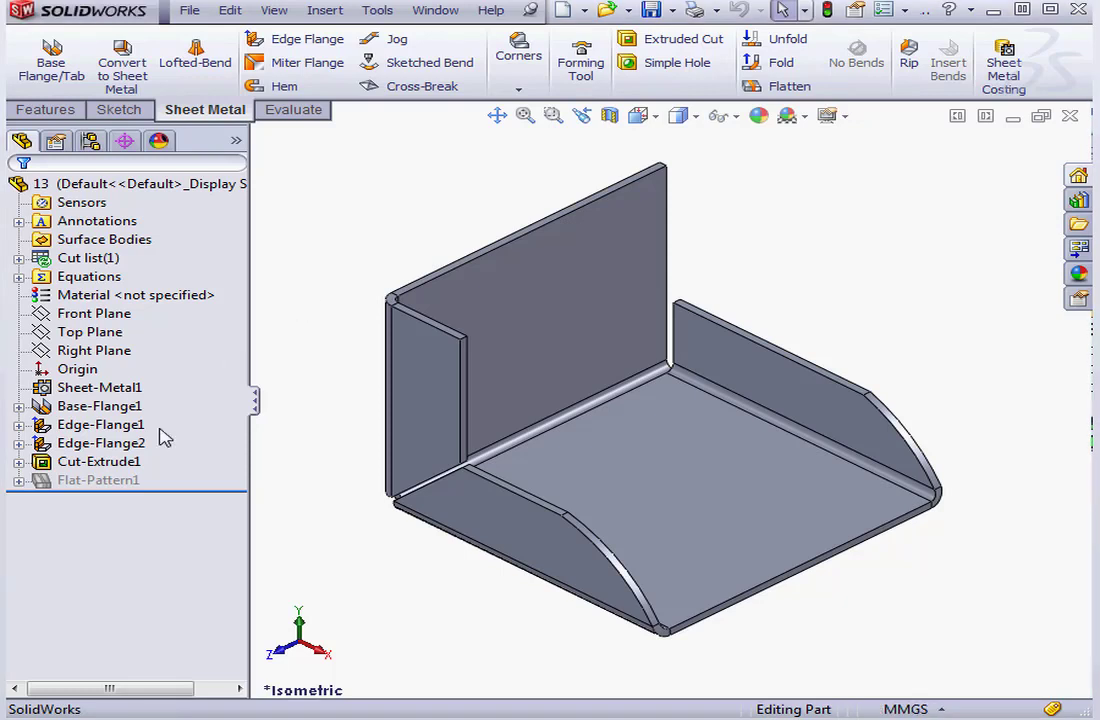
Make the tall back wall Flat-Pattern1's fixed face in place of the bottom base face
{"action": "right_click", "coordinate": [97, 481]}
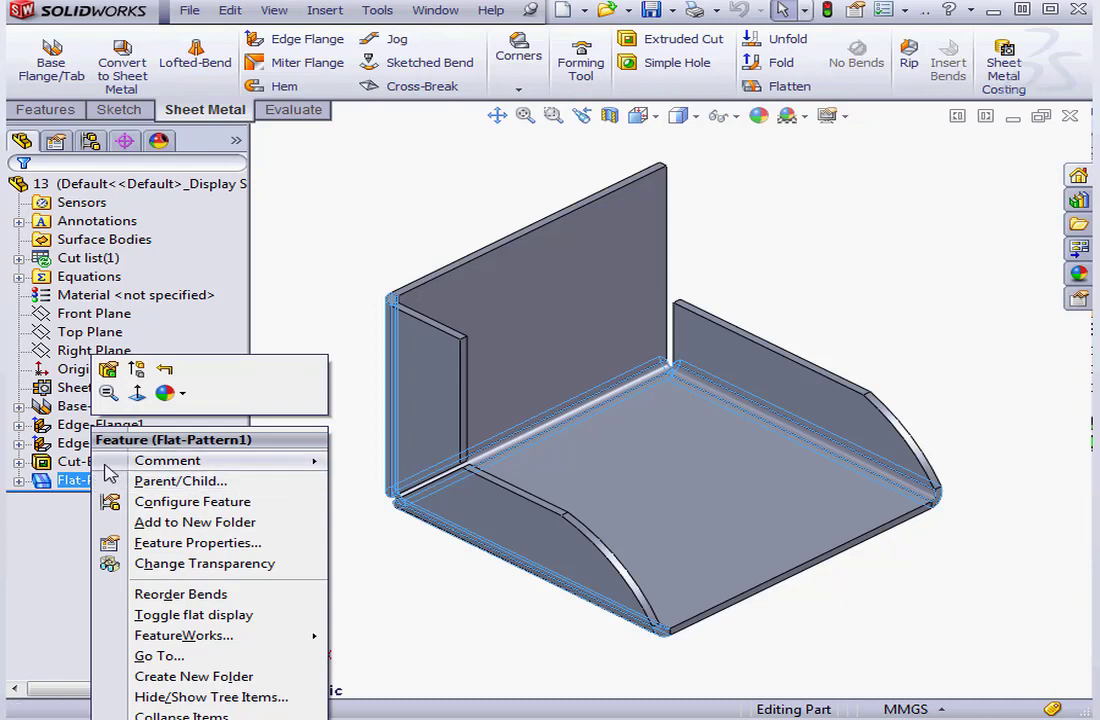
{"action": "left_click", "coordinate": [108, 372]}
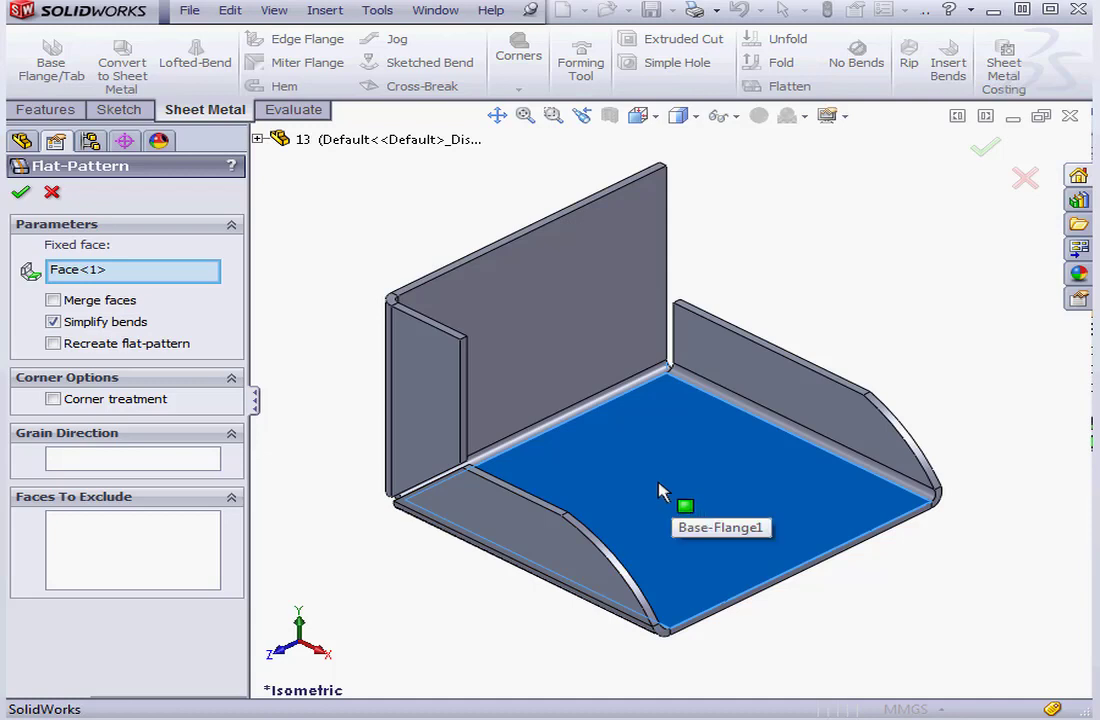
{"action": "left_click", "coordinate": [560, 330]}
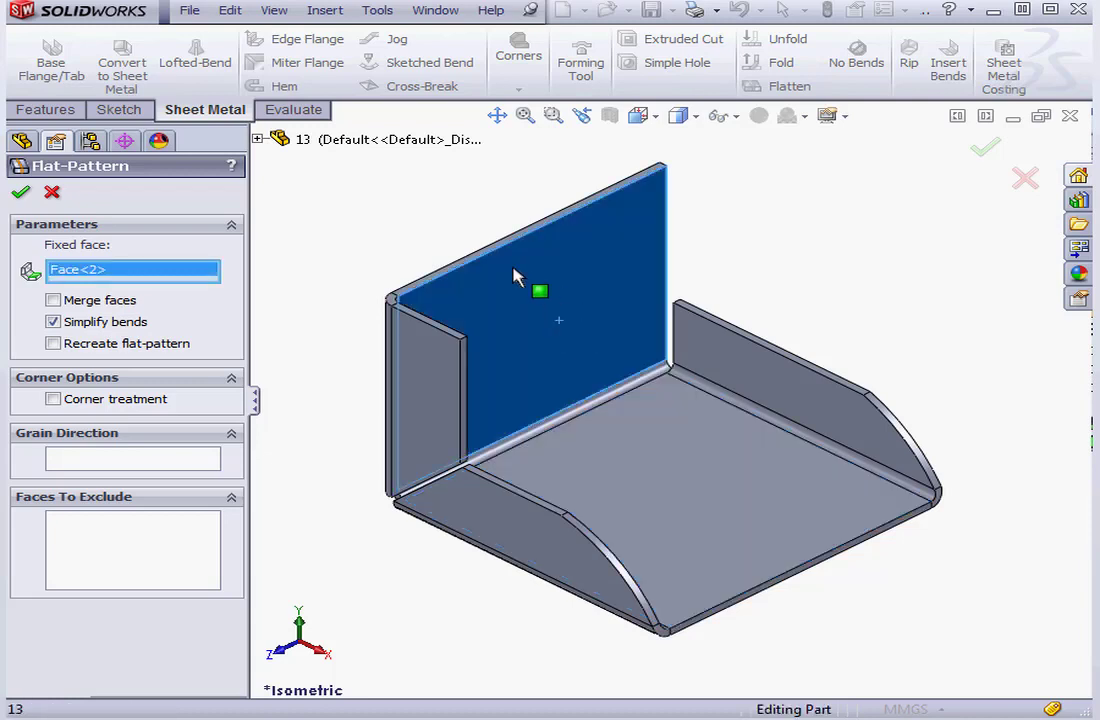
{"action": "left_click", "coordinate": [22, 196]}
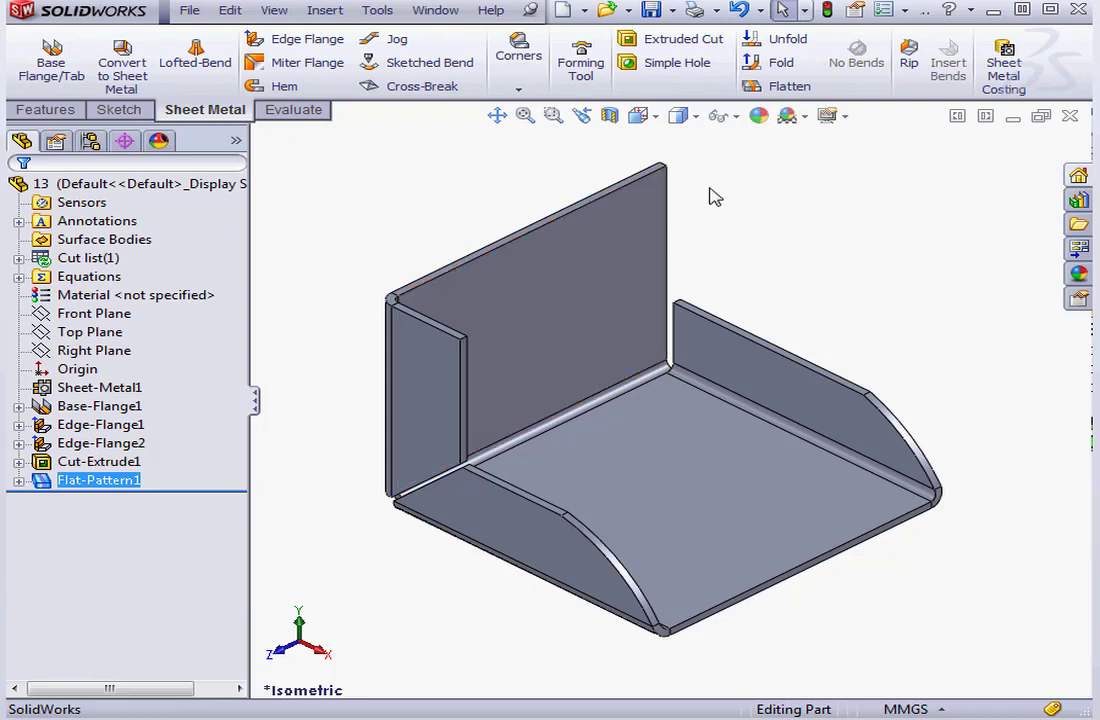
Preview the flat pattern, reset Flat-Pattern1's fixed face to the bottom base face, then recheck flat and refold
{"action": "left_click", "coordinate": [782, 86]}
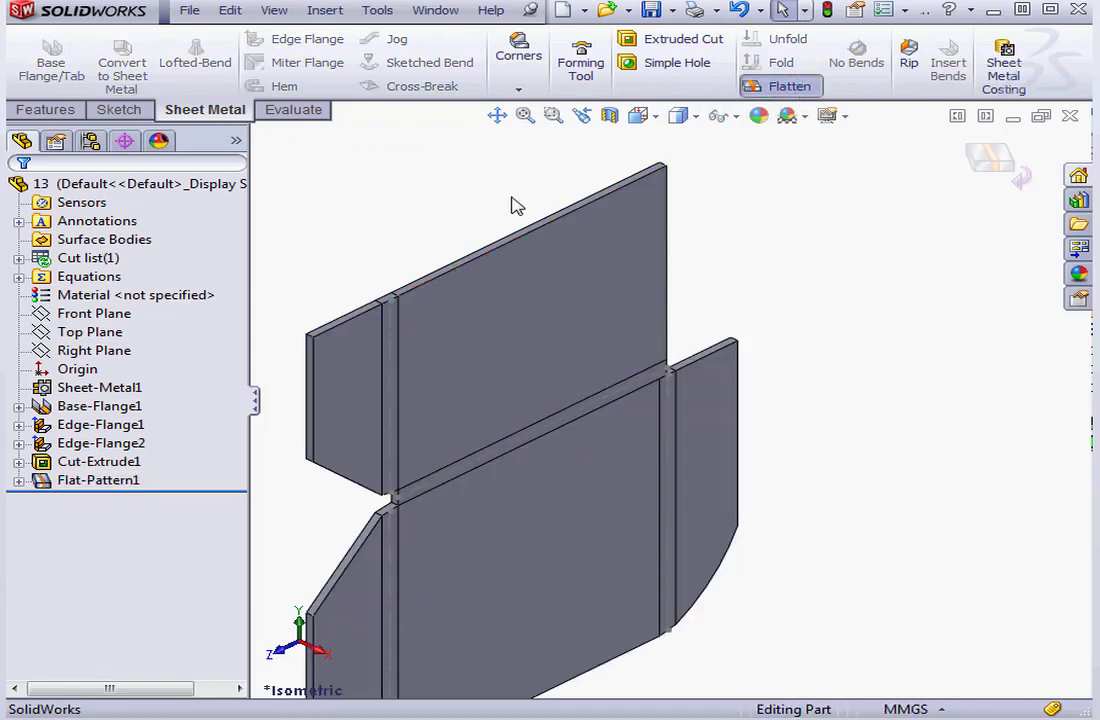
{"action": "left_click", "coordinate": [782, 86]}
{"action": "left_click", "coordinate": [130, 482]}
{"action": "right_click", "coordinate": [127, 481]}
{"action": "left_click", "coordinate": [108, 372]}
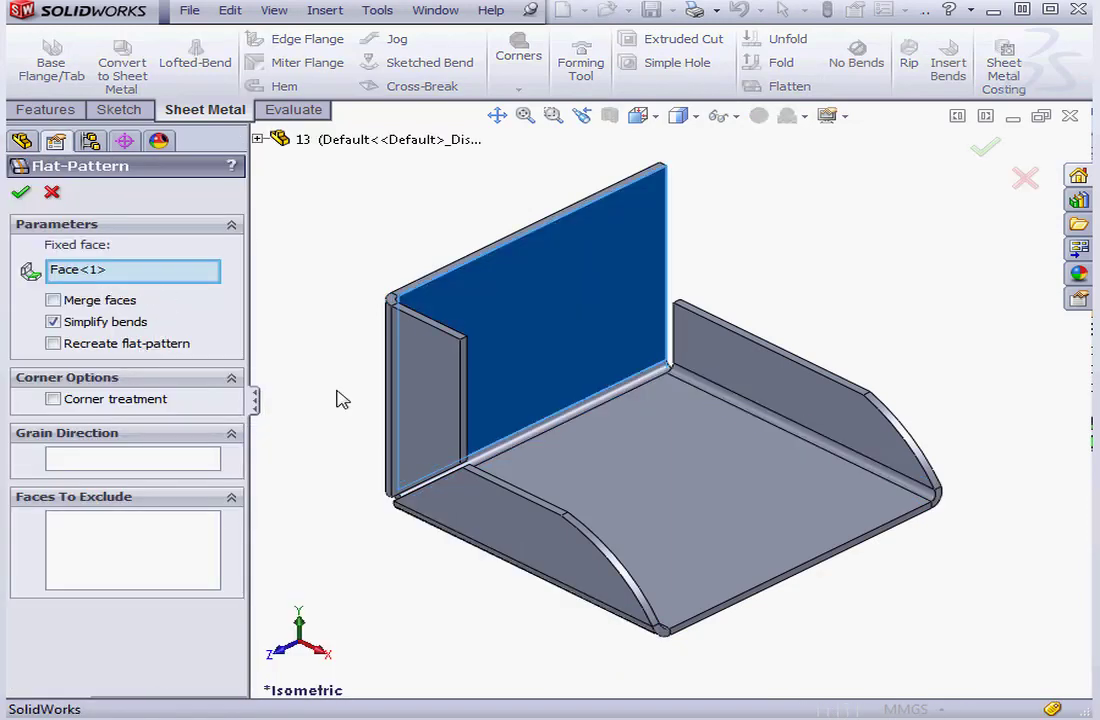
{"action": "left_click", "coordinate": [624, 452]}
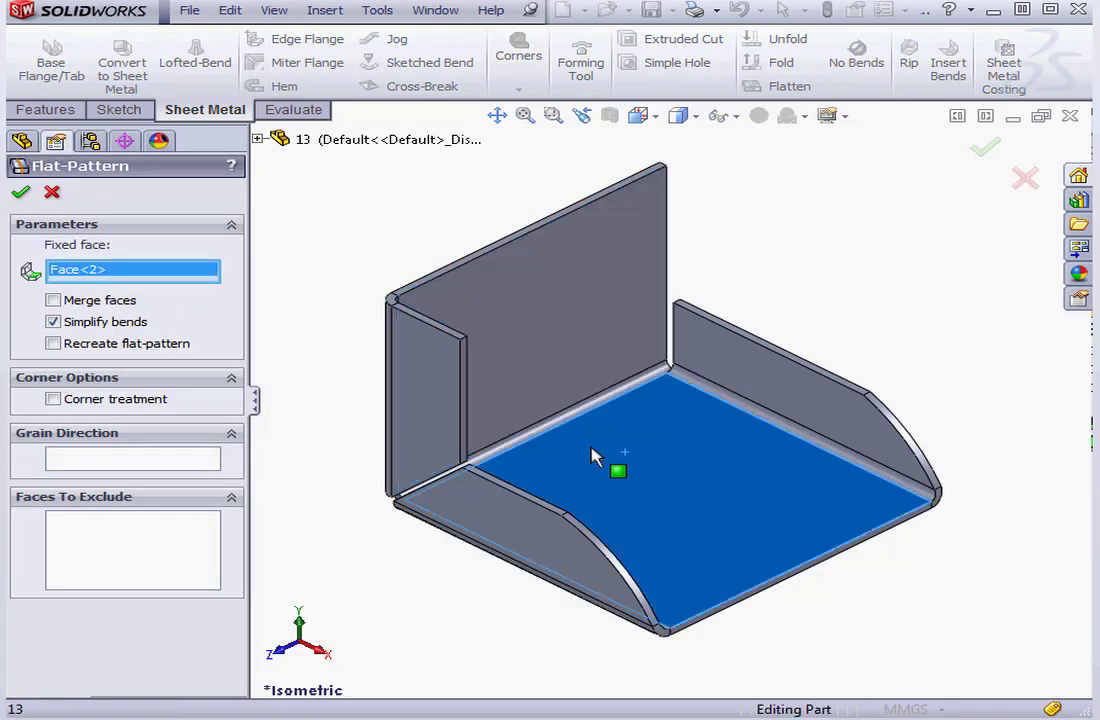
{"action": "left_click", "coordinate": [21, 195]}
{"action": "left_click", "coordinate": [786, 86]}
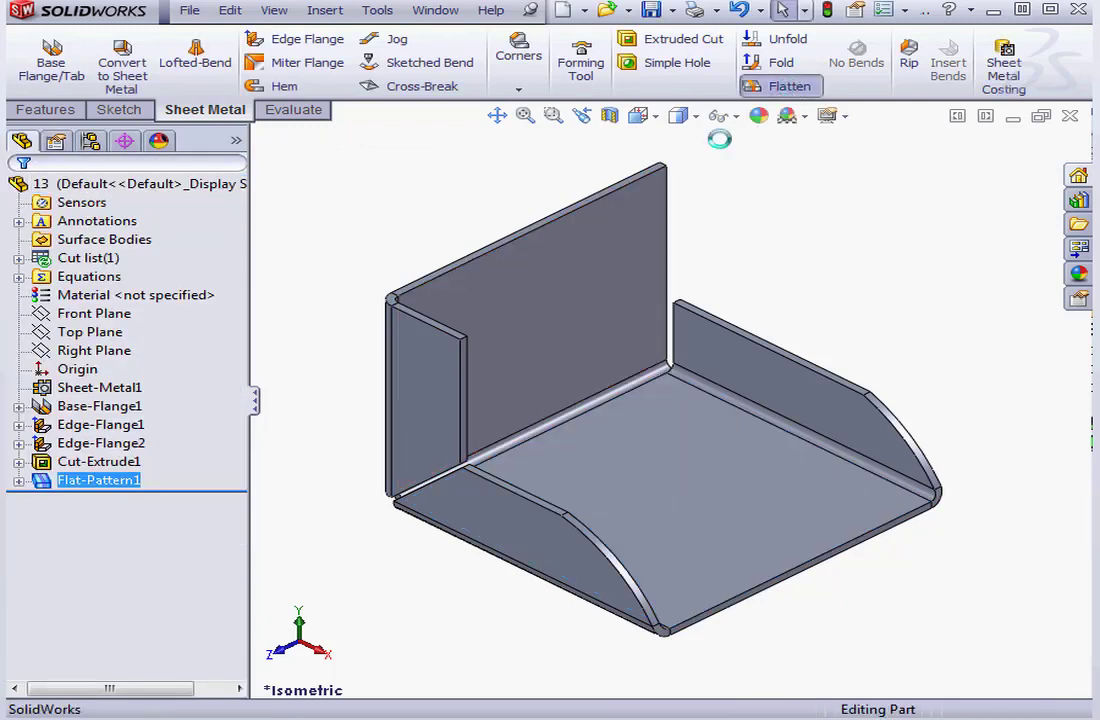
{"action": "left_click", "coordinate": [789, 85]}
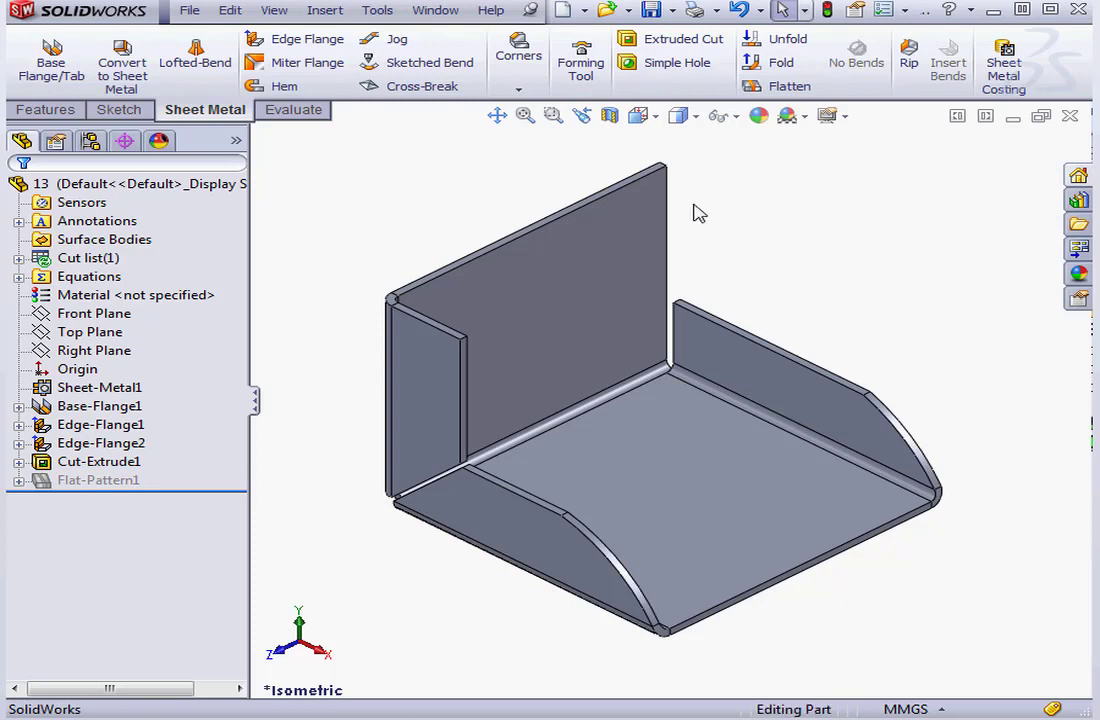
Turn on Merge faces in Flat-Pattern1 and view the merged flat pattern
{"action": "right_click", "coordinate": [99, 481]}
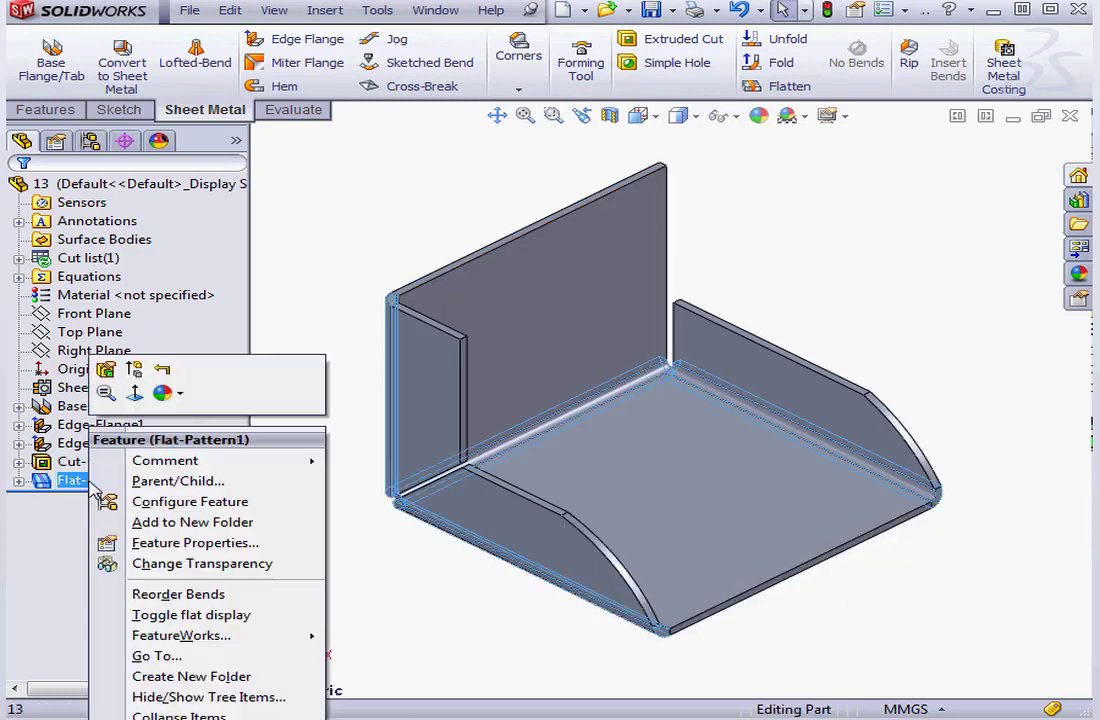
{"action": "left_click", "coordinate": [105, 393]}
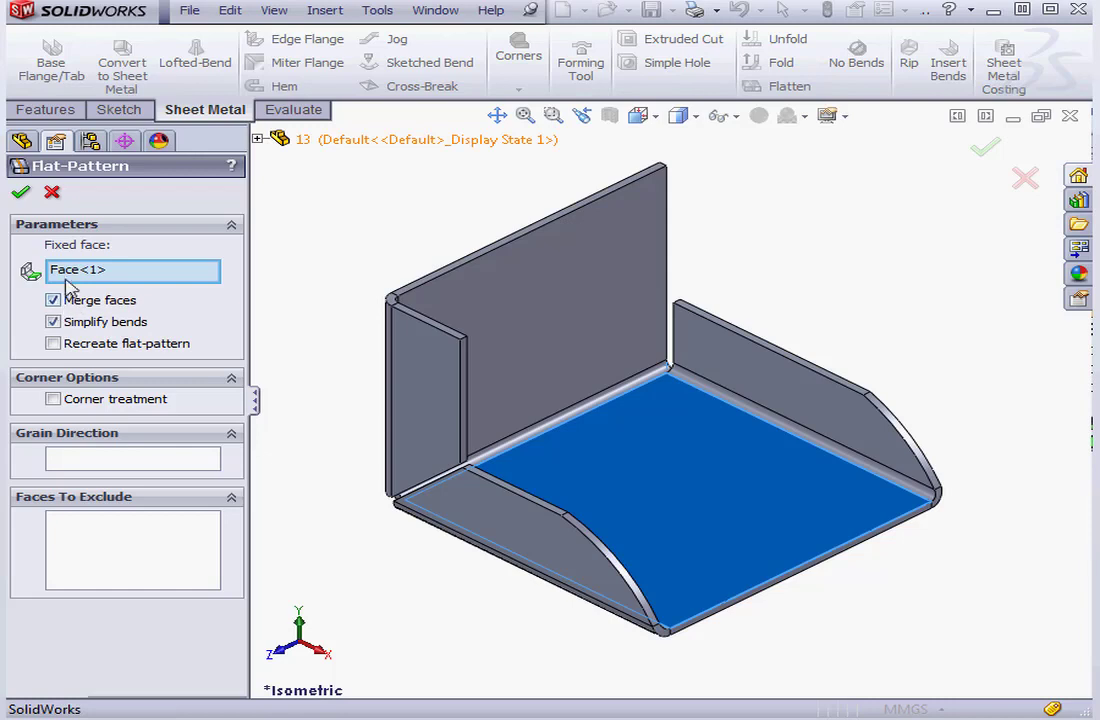
{"action": "left_click", "coordinate": [21, 194]}
{"action": "left_click", "coordinate": [789, 86]}
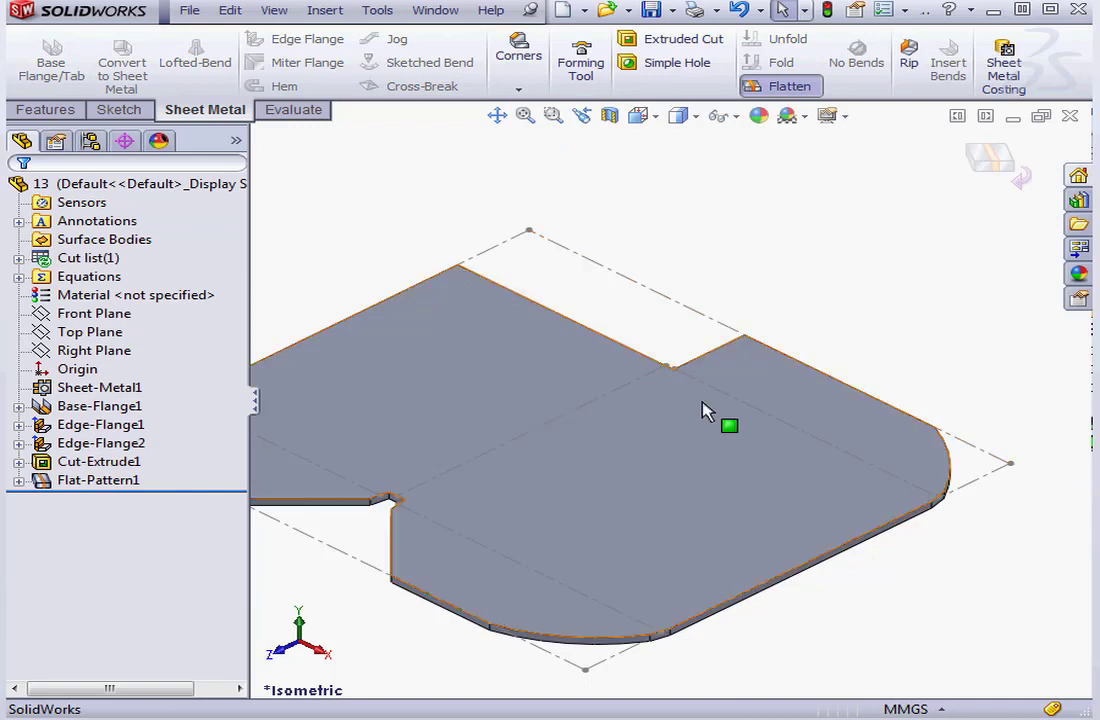
Turn Merge faces back off so bend region lines show, then refold the part
{"action": "left_click", "coordinate": [60, 483]}
{"action": "right_click", "coordinate": [60, 483]}
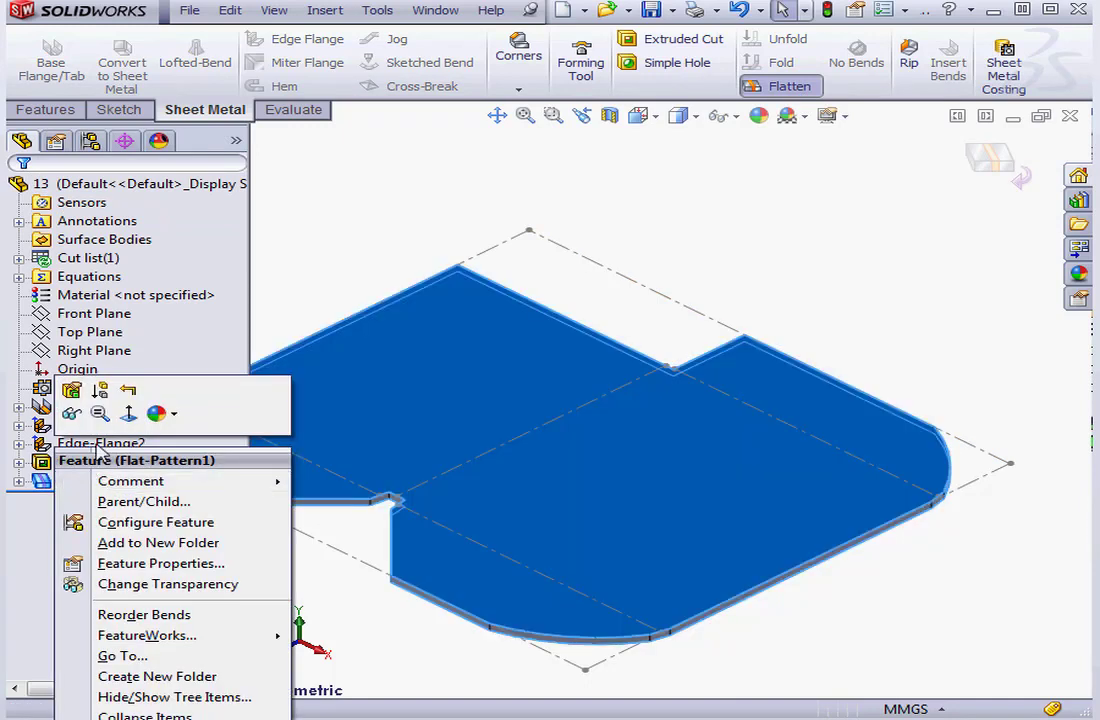
{"action": "left_click", "coordinate": [69, 388]}
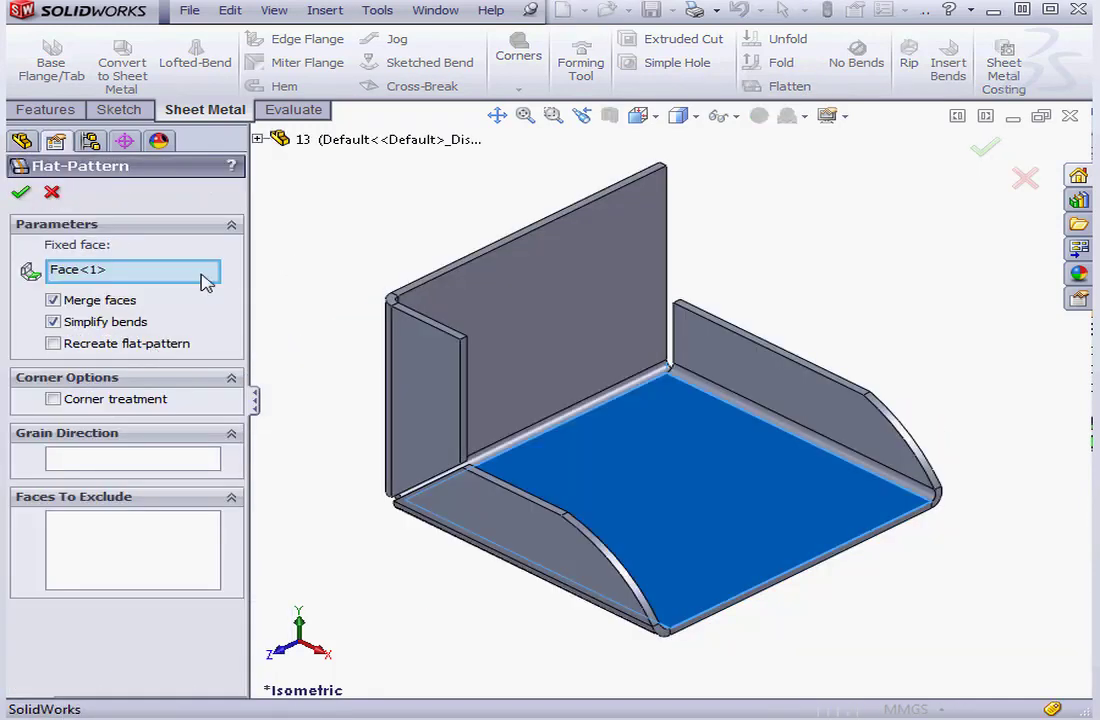
{"action": "left_click", "coordinate": [53, 300]}
{"action": "left_click", "coordinate": [21, 194]}
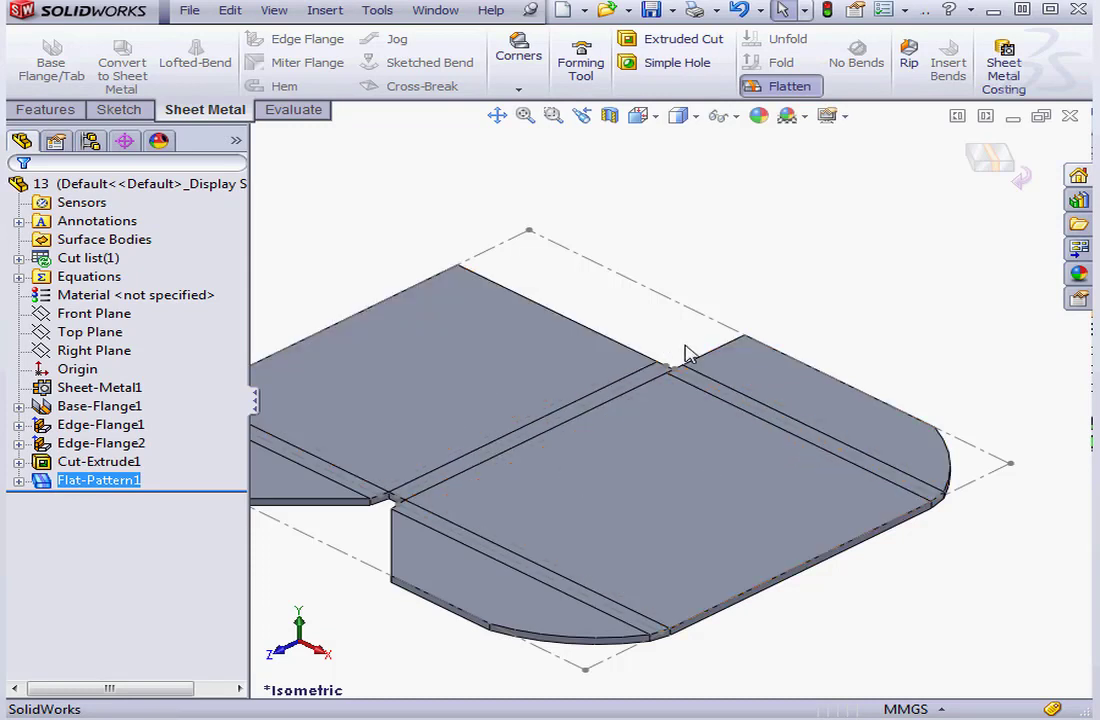
{"action": "left_click", "coordinate": [790, 86]}
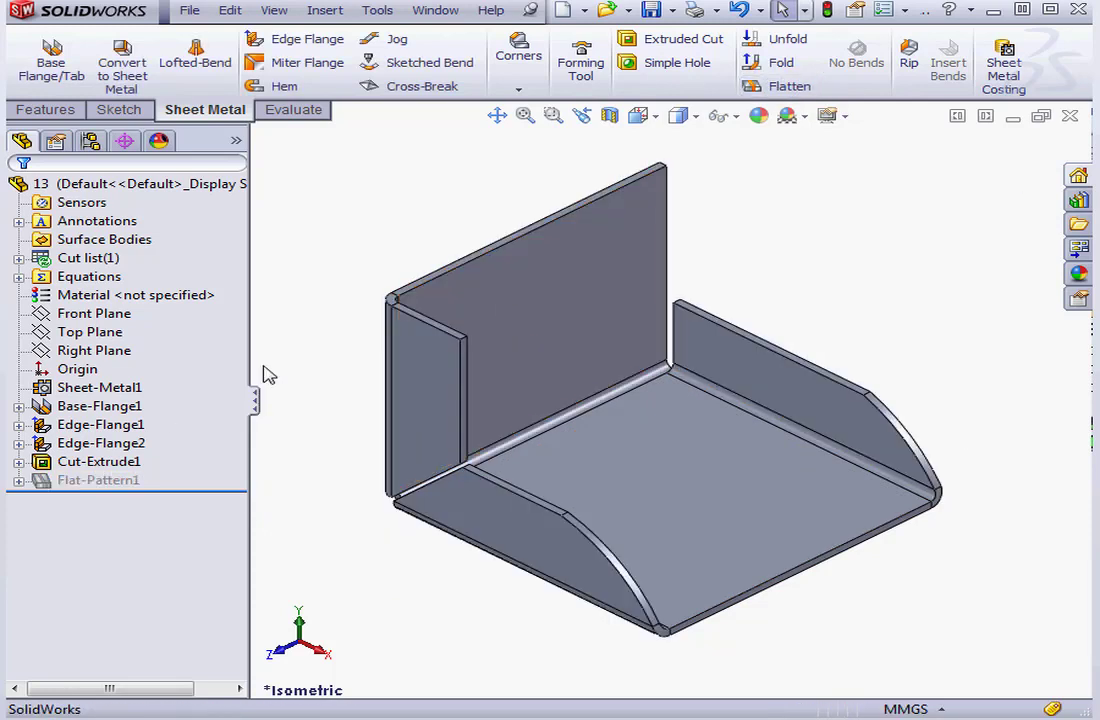
Zoom in on the front corner where the curved flange meets the base, leaving Flat-Pattern1 unchanged
{"action": "right_click", "coordinate": [72, 483]}
{"action": "left_click", "coordinate": [88, 370]}
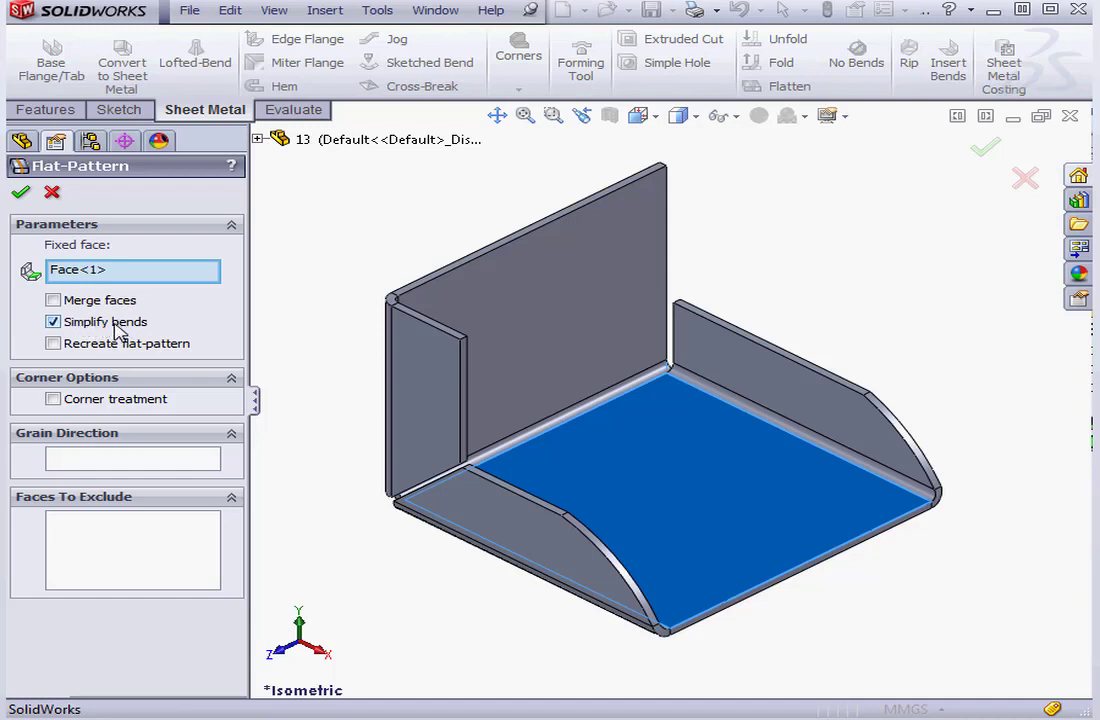
{"action": "left_click", "coordinate": [555, 115]}
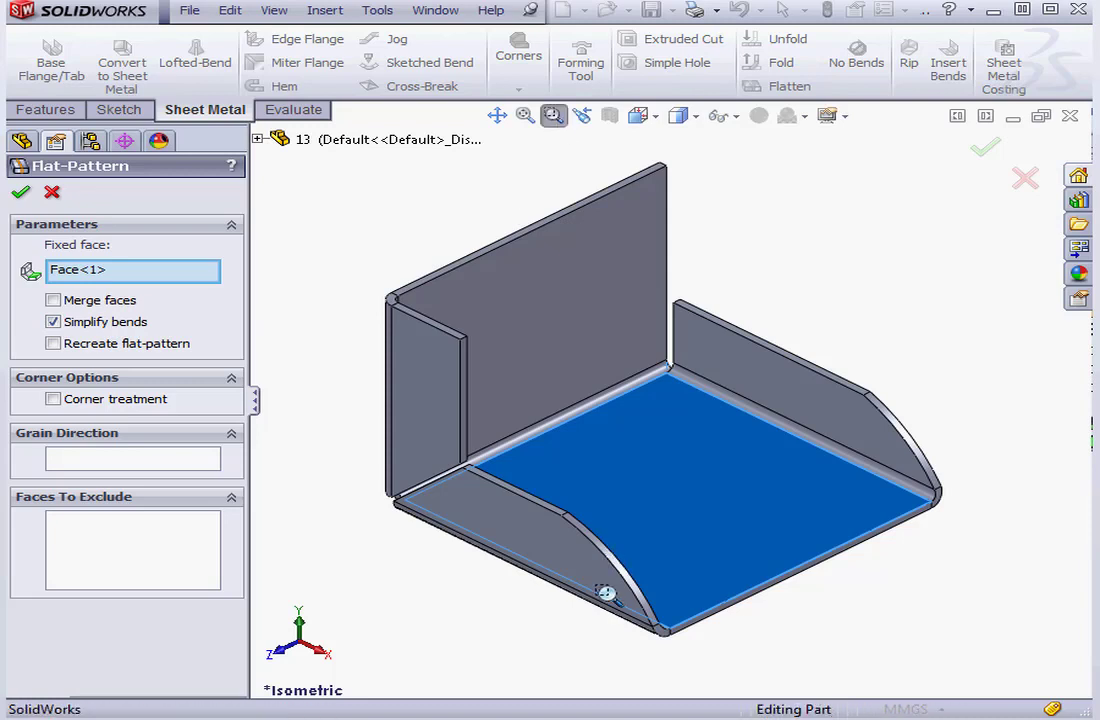
{"action": "left_click_drag", "start_coordinate": [600, 588], "coordinate": [722, 652]}
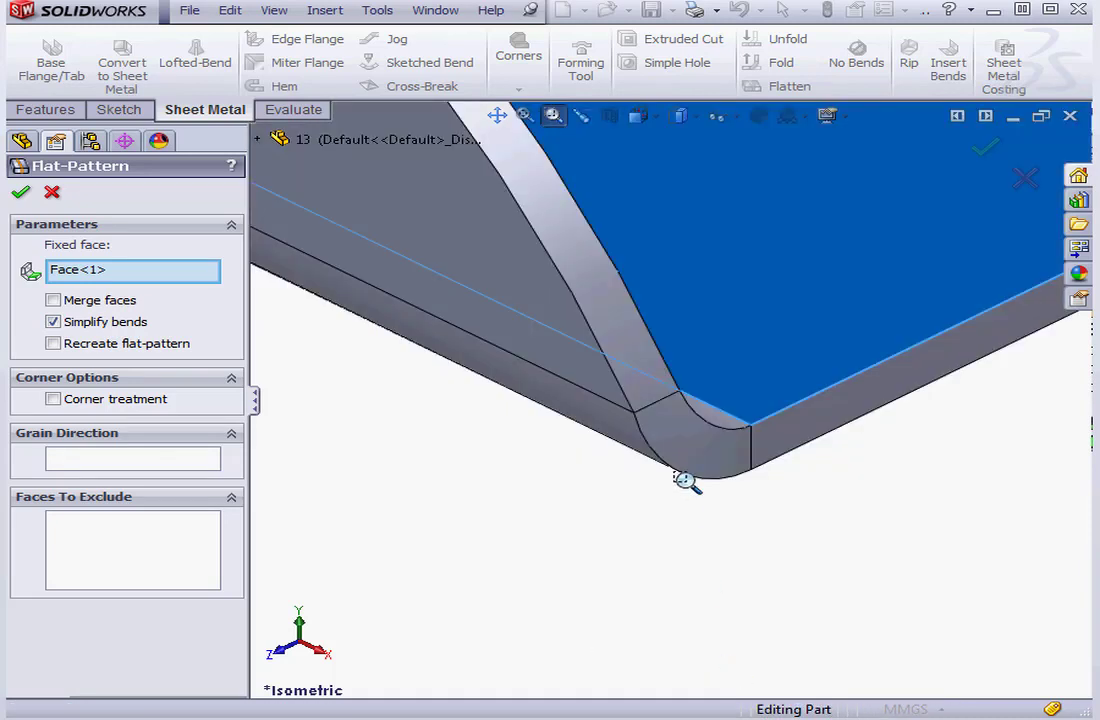
{"action": "left_click", "coordinate": [553, 115]}
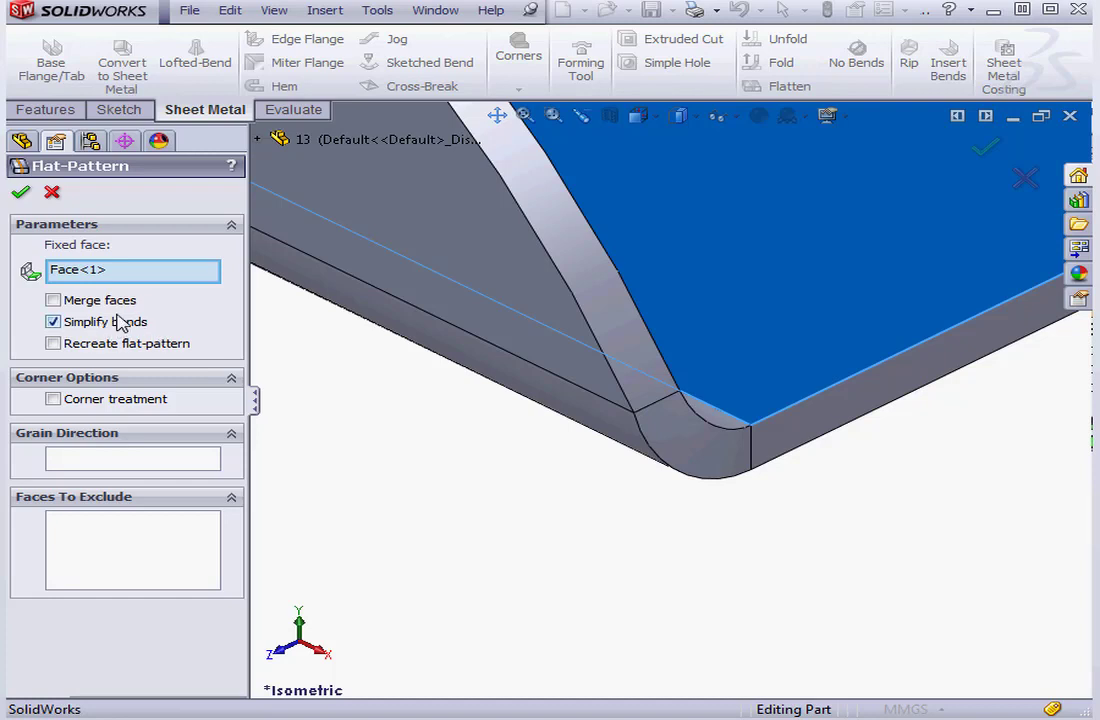
{"action": "left_click", "coordinate": [20, 192]}
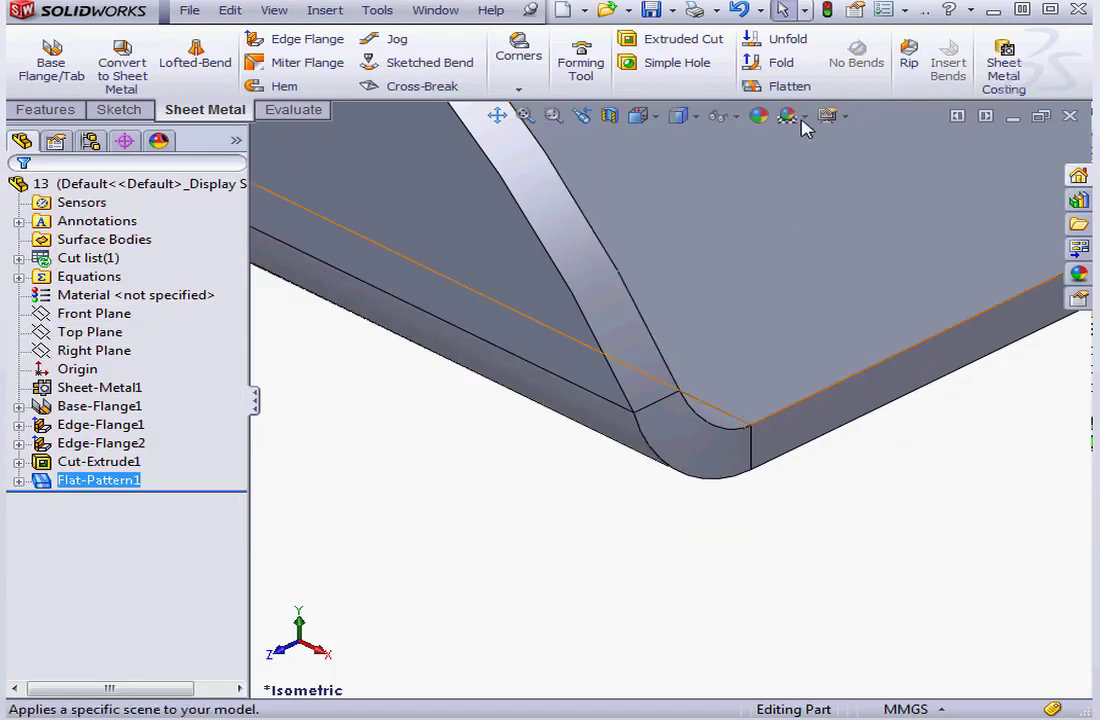
Uncheck Simplify bends in Flat-Pattern1, refold the part and zoom to fit the whole part
{"action": "left_click", "coordinate": [788, 86]}
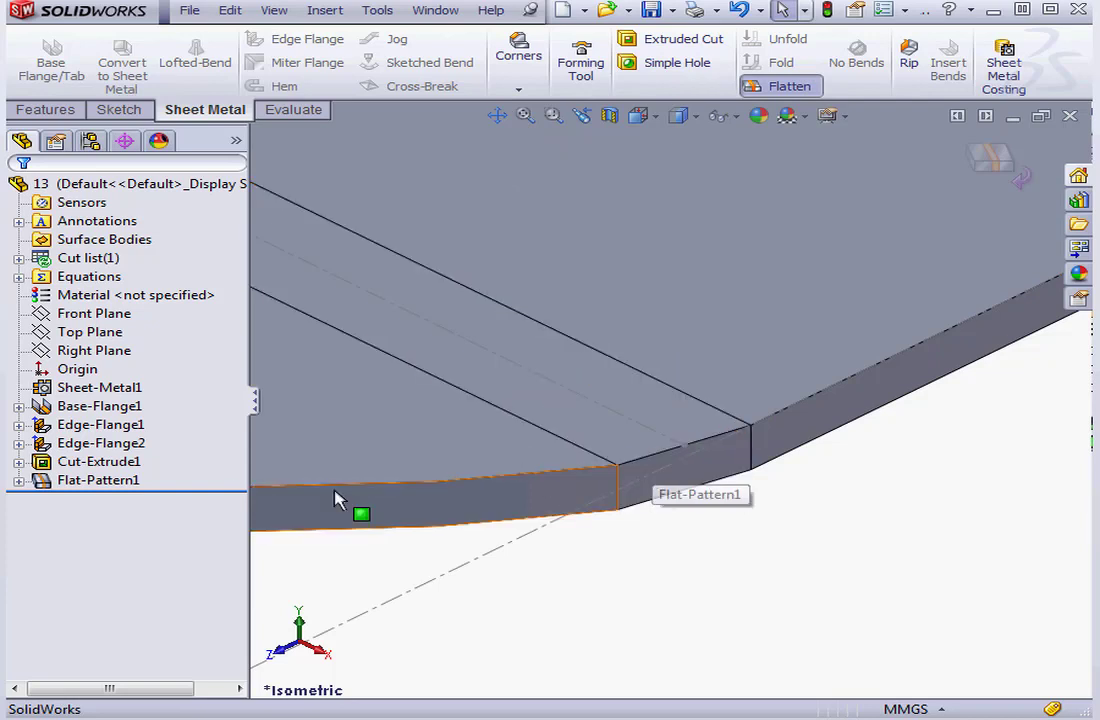
{"action": "right_click", "coordinate": [95, 484]}
{"action": "left_click", "coordinate": [108, 404]}
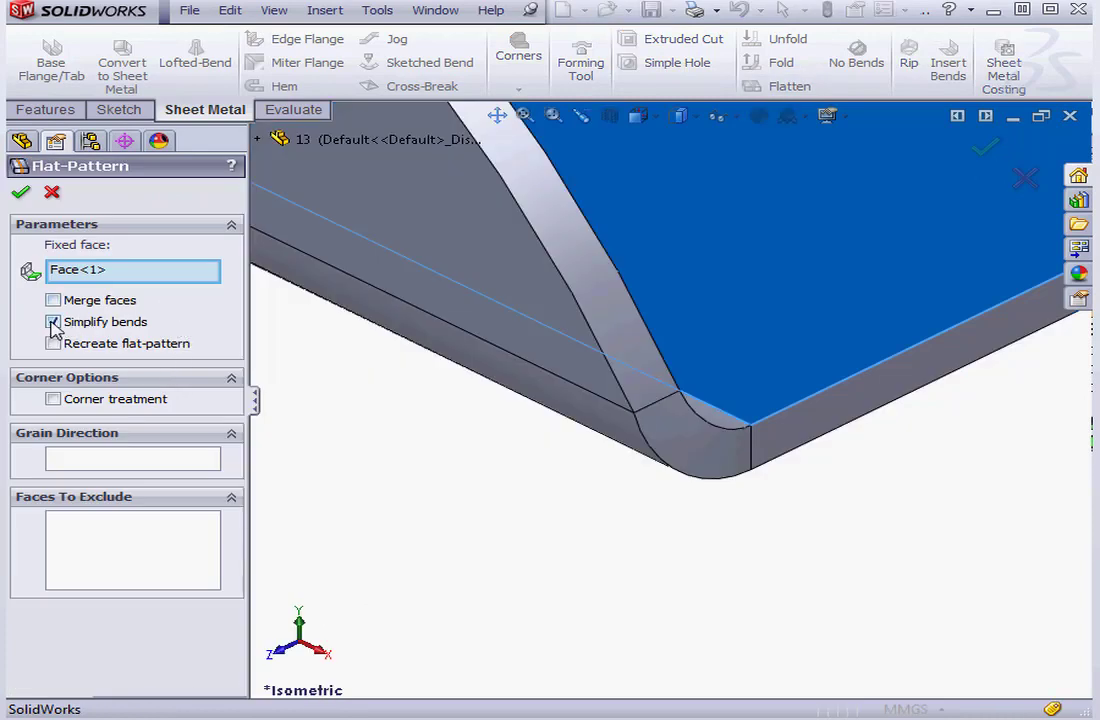
{"action": "left_click", "coordinate": [53, 322]}
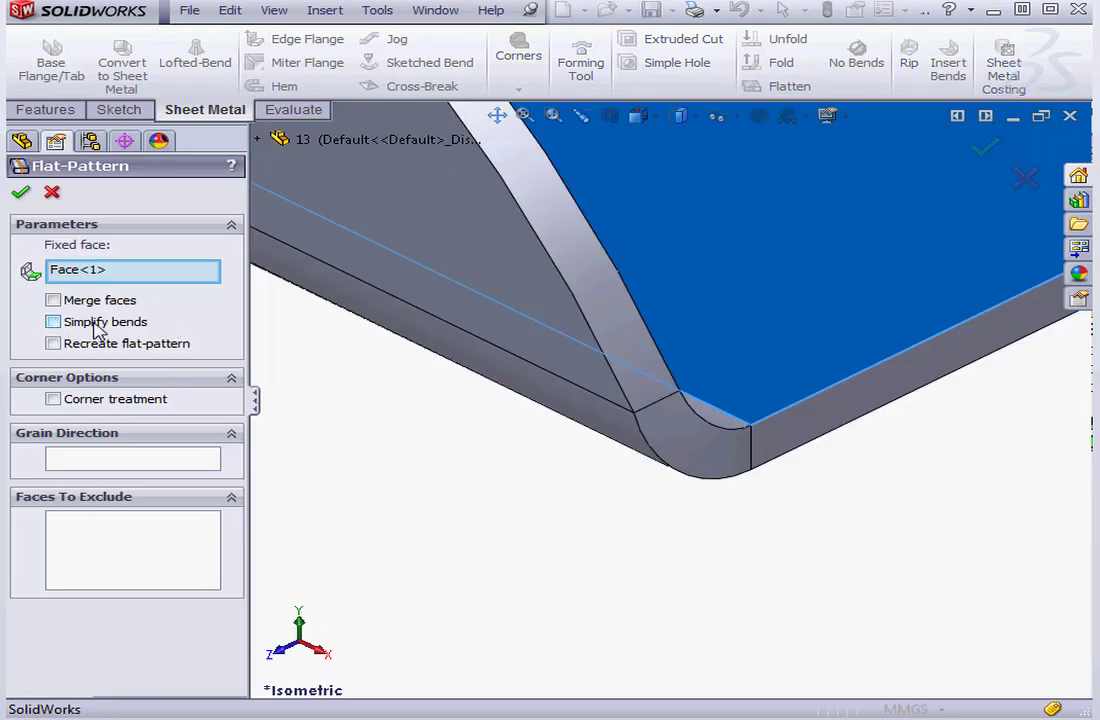
{"action": "left_click", "coordinate": [20, 192]}
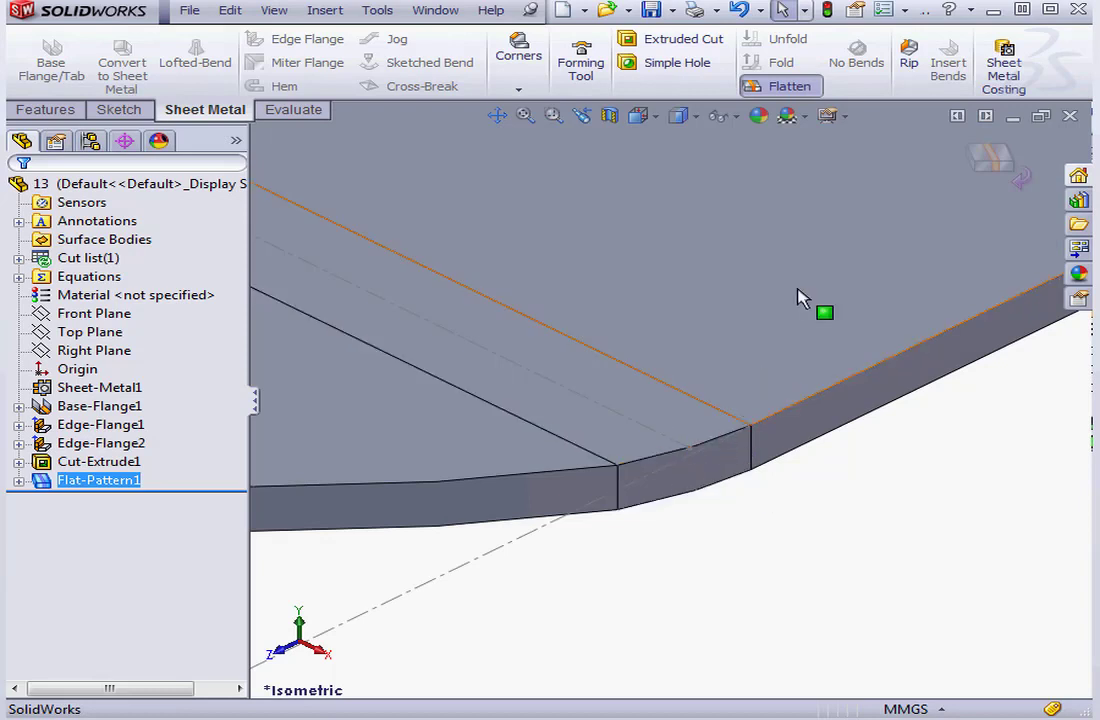
{"action": "left_click", "coordinate": [792, 88]}
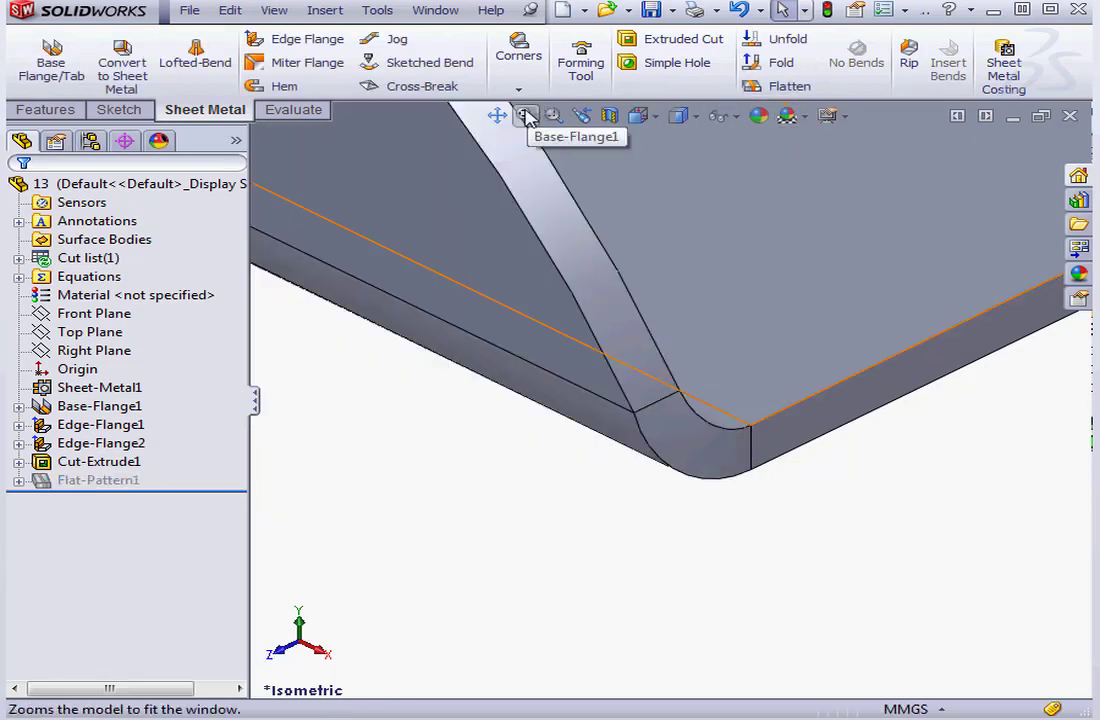
{"action": "left_click", "coordinate": [525, 116]}
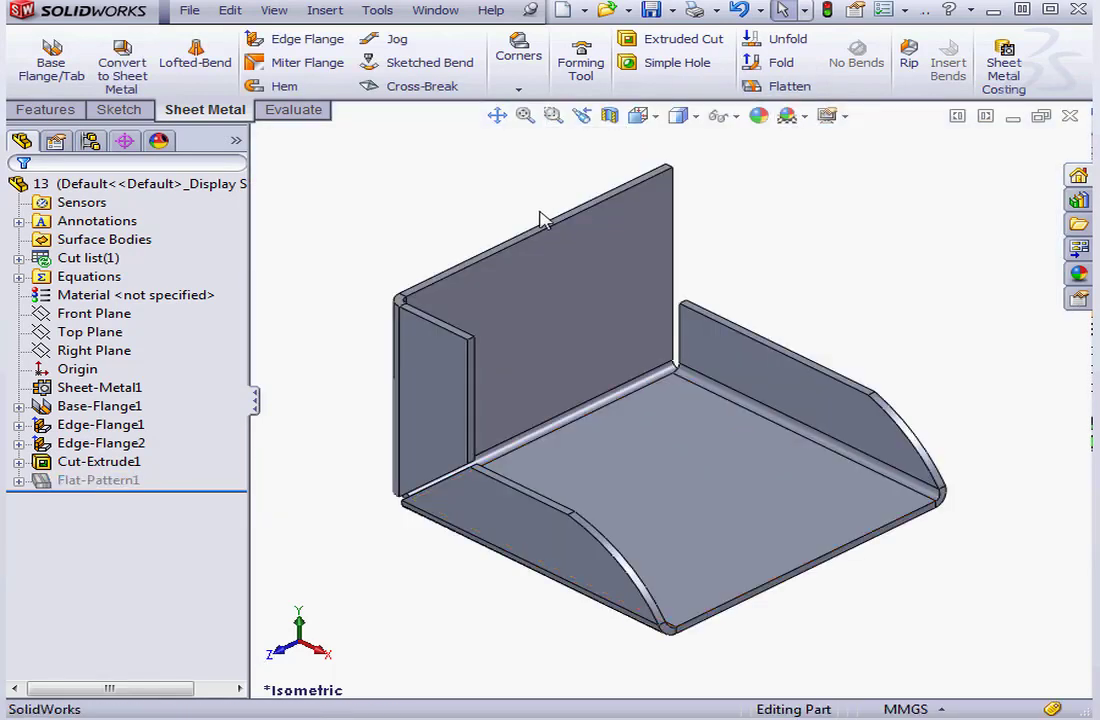
Turn on Corner treatment in Flat-Pattern1 and flatten the part to inspect it
{"action": "right_click", "coordinate": [47, 481]}
{"action": "left_click", "coordinate": [67, 369]}
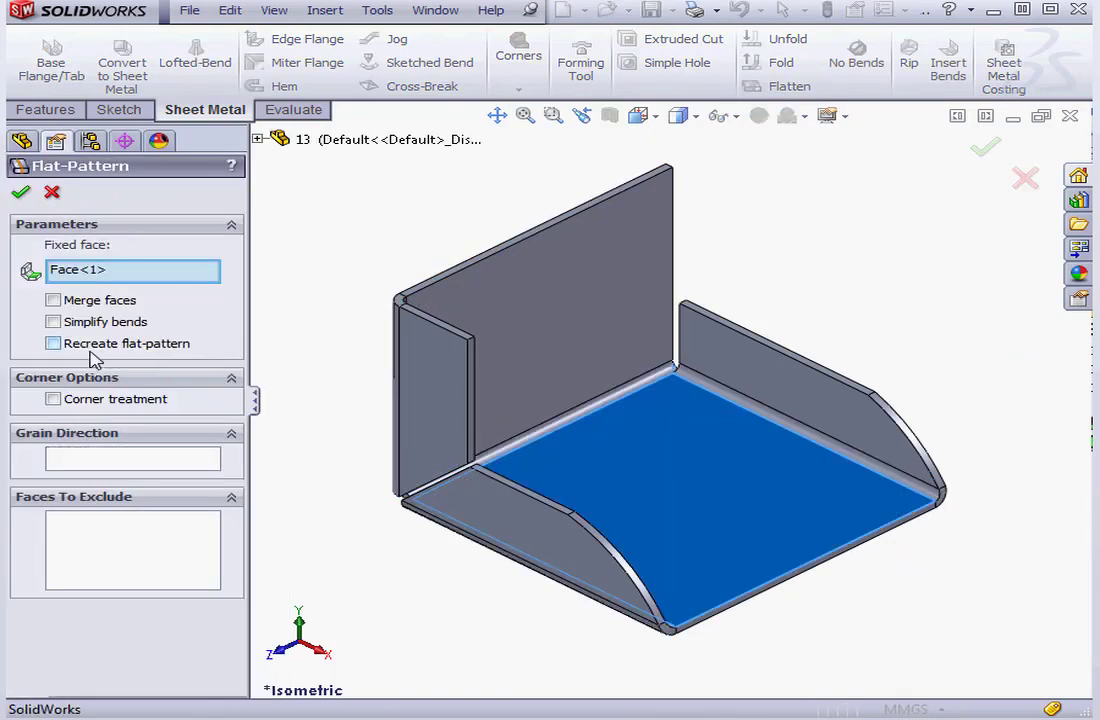
{"action": "left_click", "coordinate": [53, 400]}
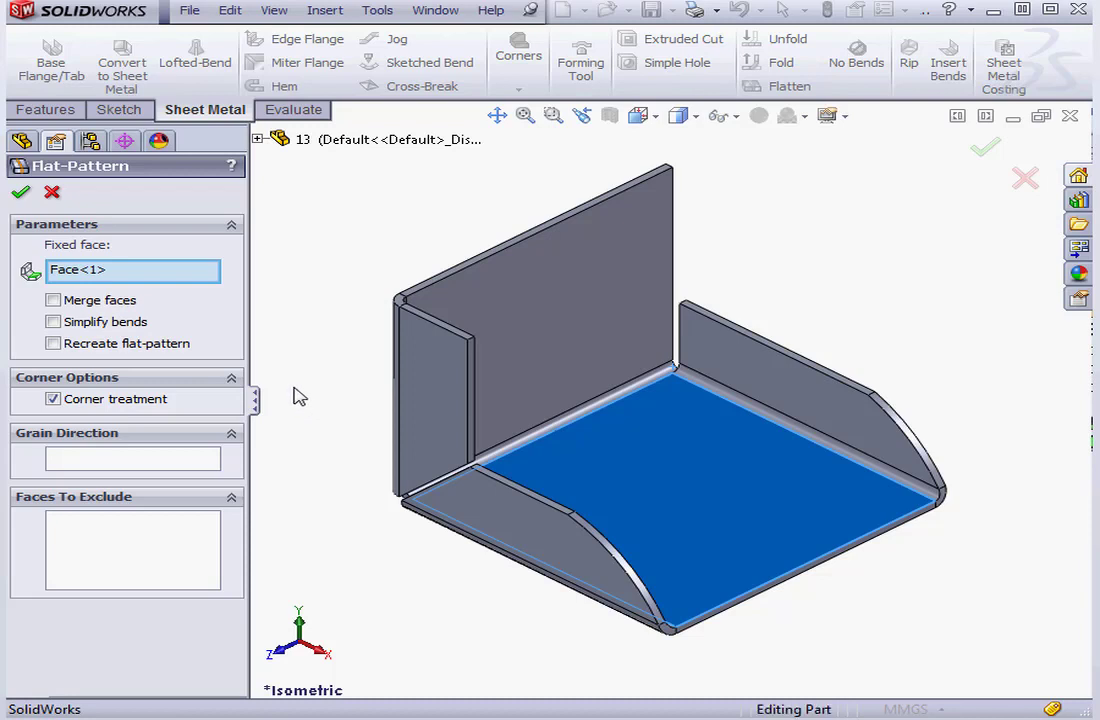
{"action": "left_click", "coordinate": [20, 192]}
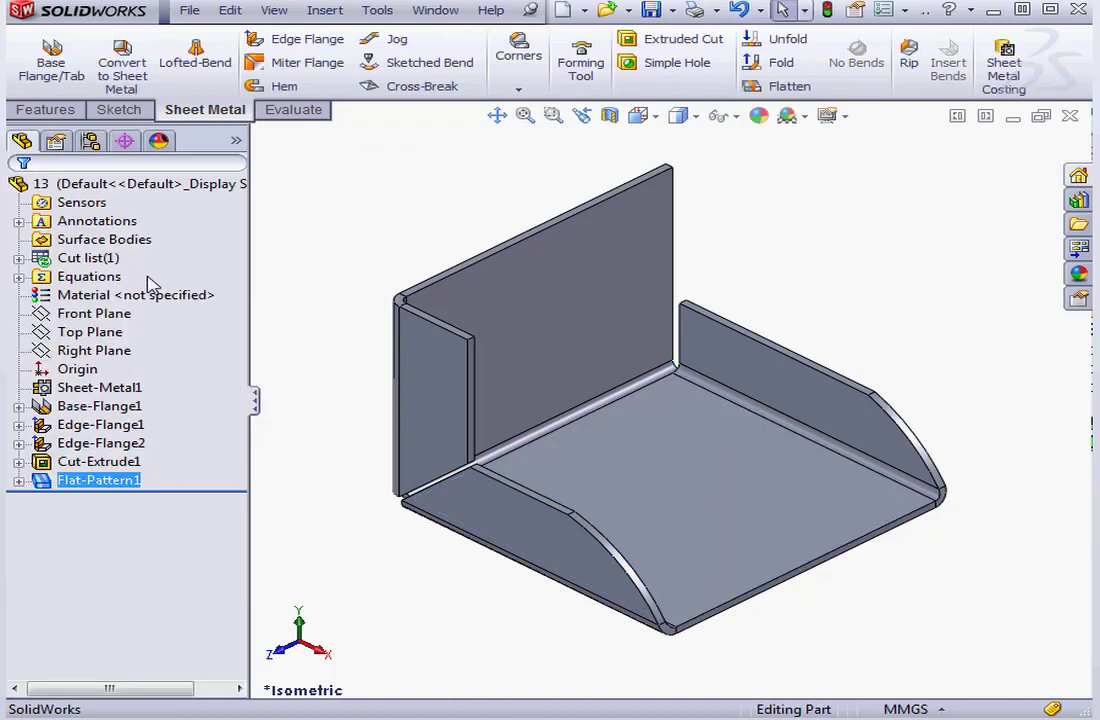
{"action": "left_click", "coordinate": [778, 86]}
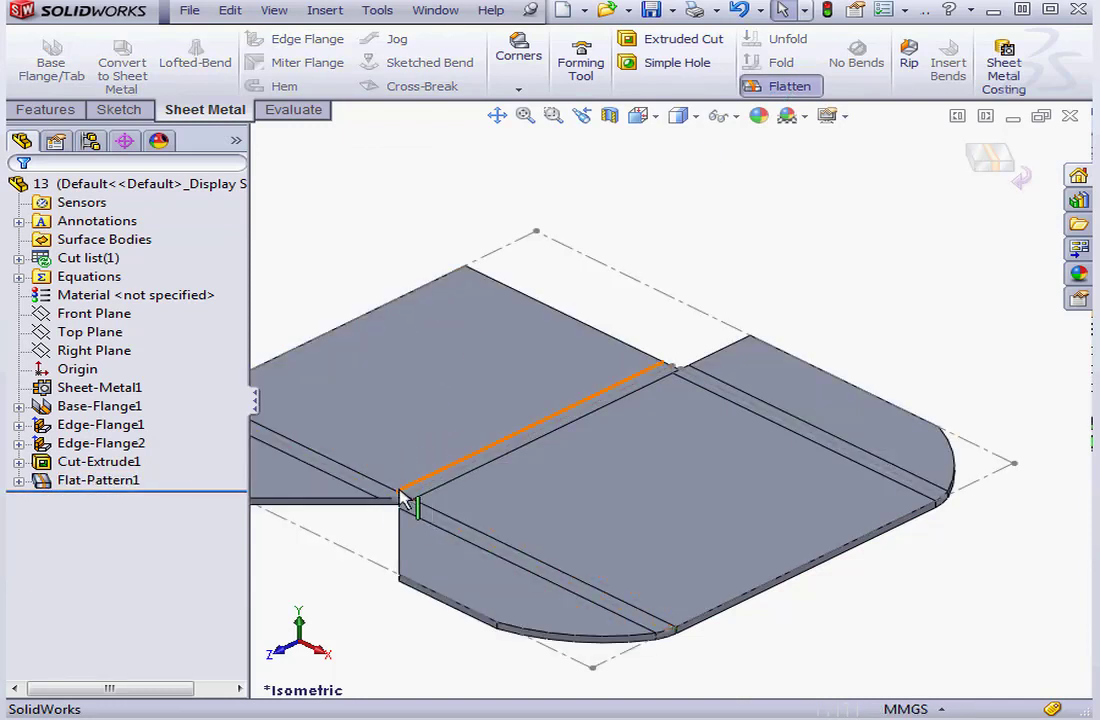
Turn Corner treatment back off in Flat-Pattern1
{"action": "left_click", "coordinate": [68, 484]}
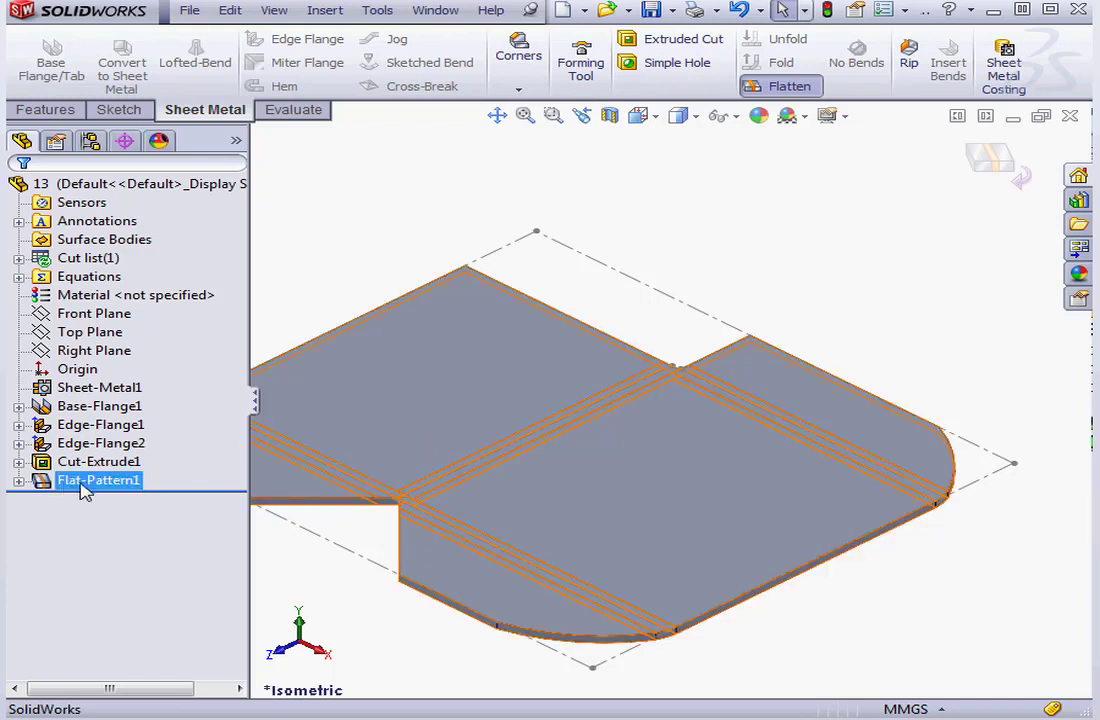
{"action": "right_click", "coordinate": [46, 484]}
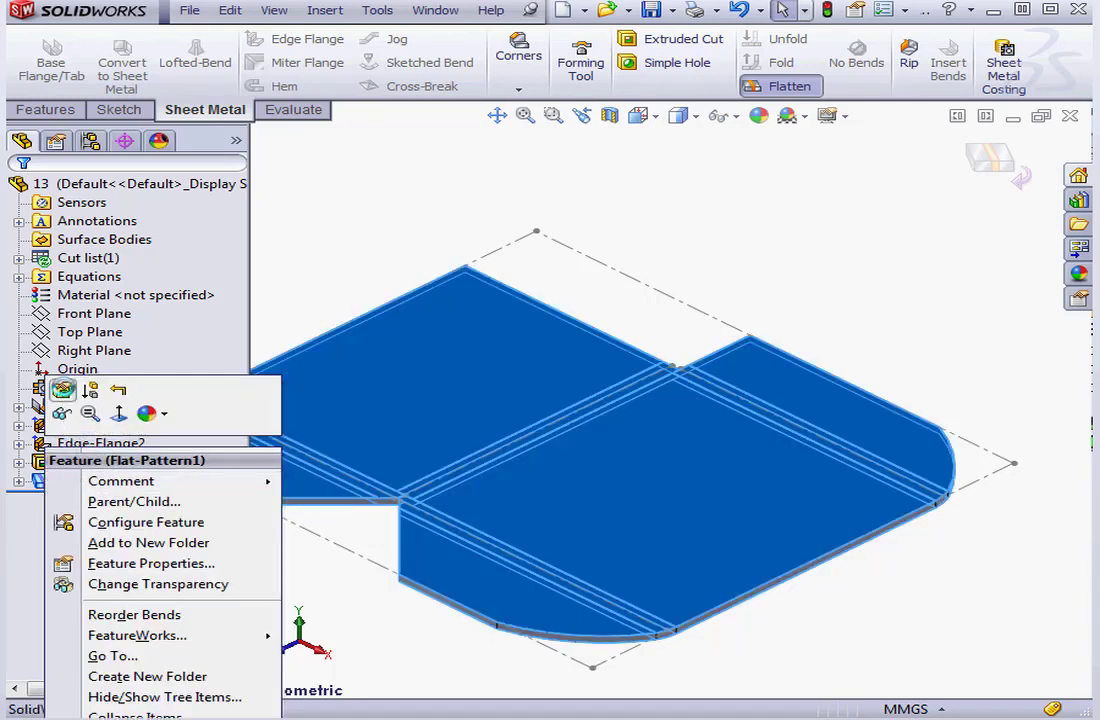
{"action": "left_click", "coordinate": [56, 391]}
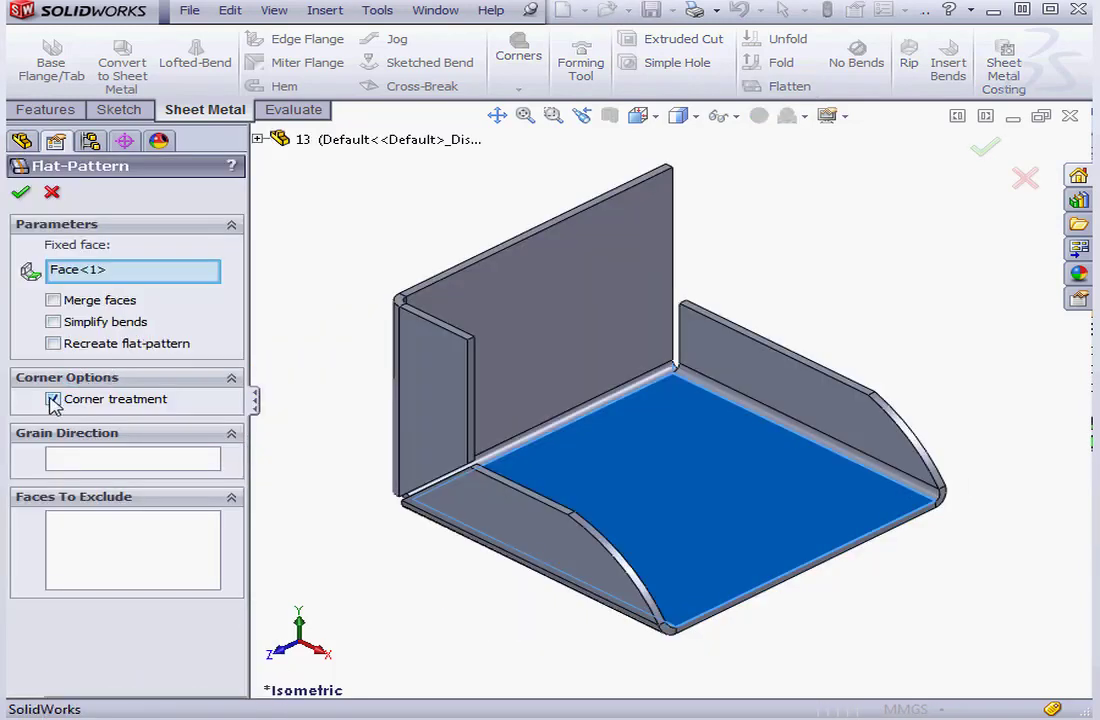
{"action": "left_click", "coordinate": [54, 400]}
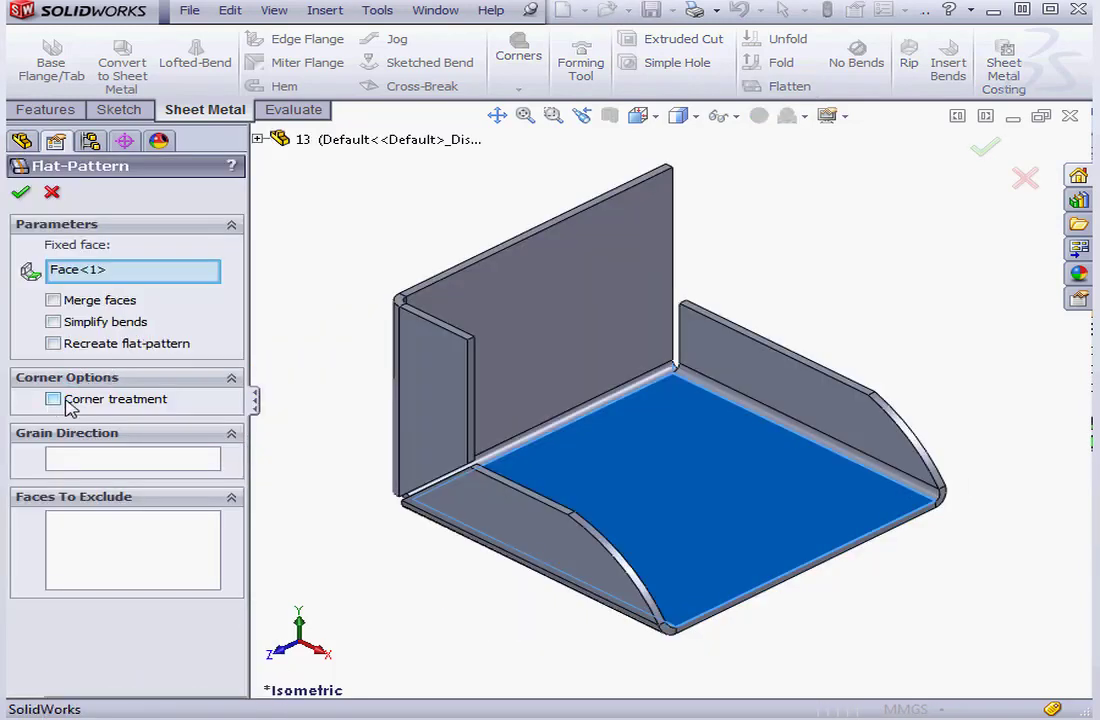
{"action": "left_click", "coordinate": [20, 192]}
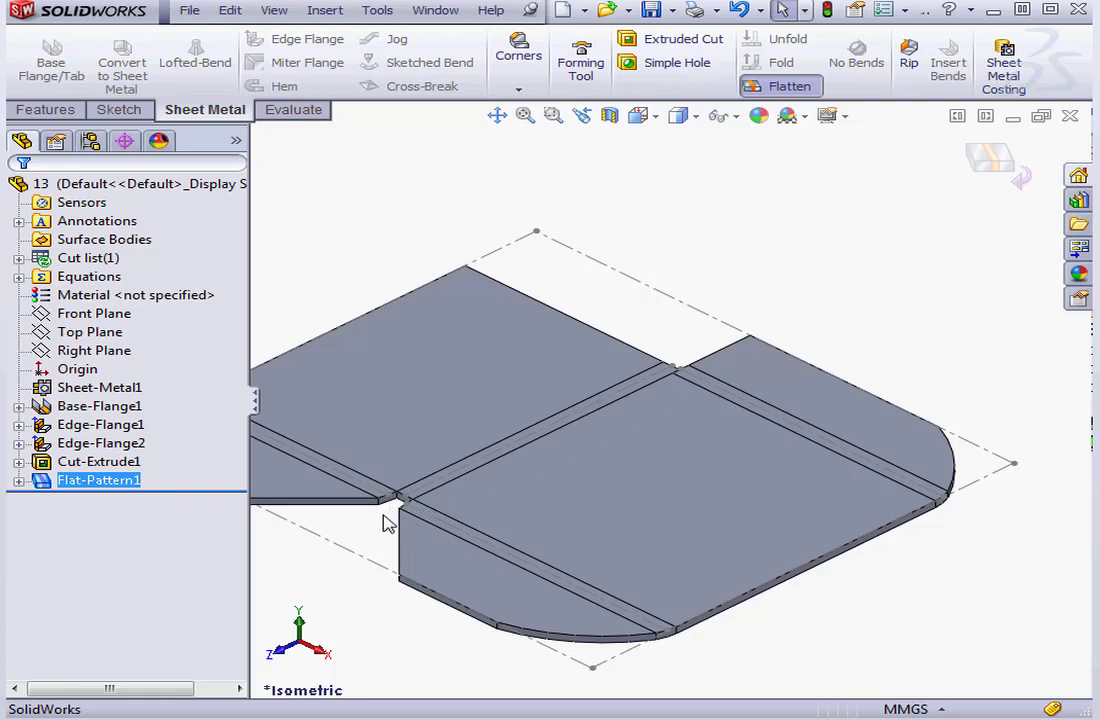
Refold the part and start a new sketch on the tall back flange face
{"action": "left_click", "coordinate": [783, 87]}
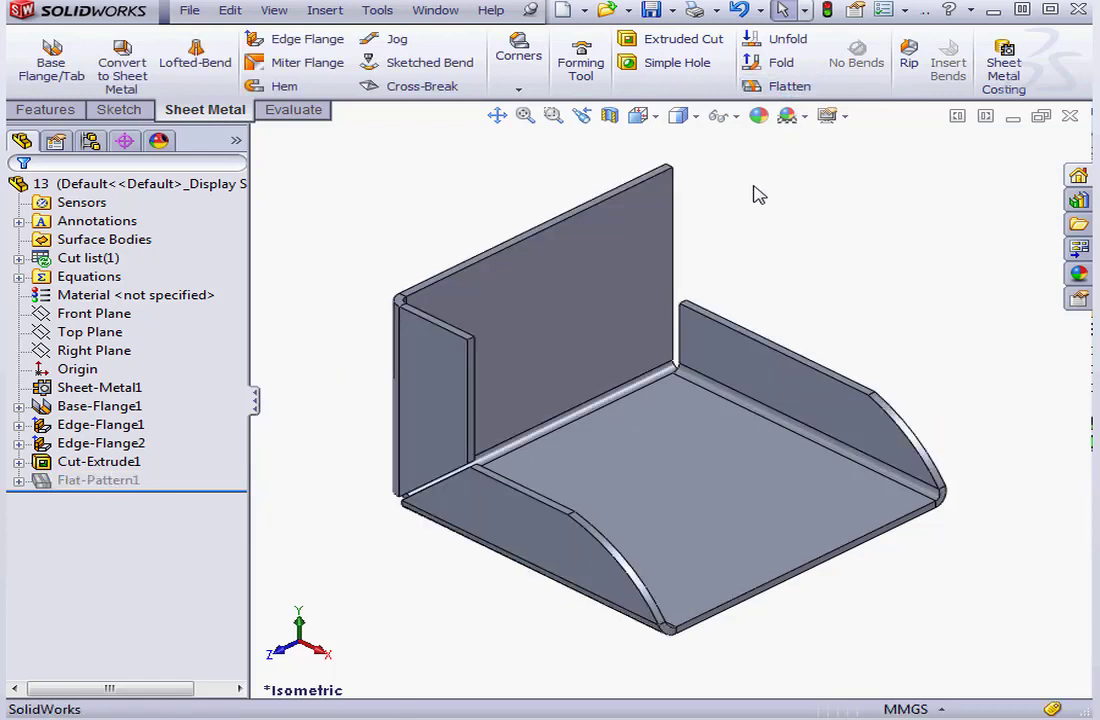
{"action": "right_click", "coordinate": [571, 298]}
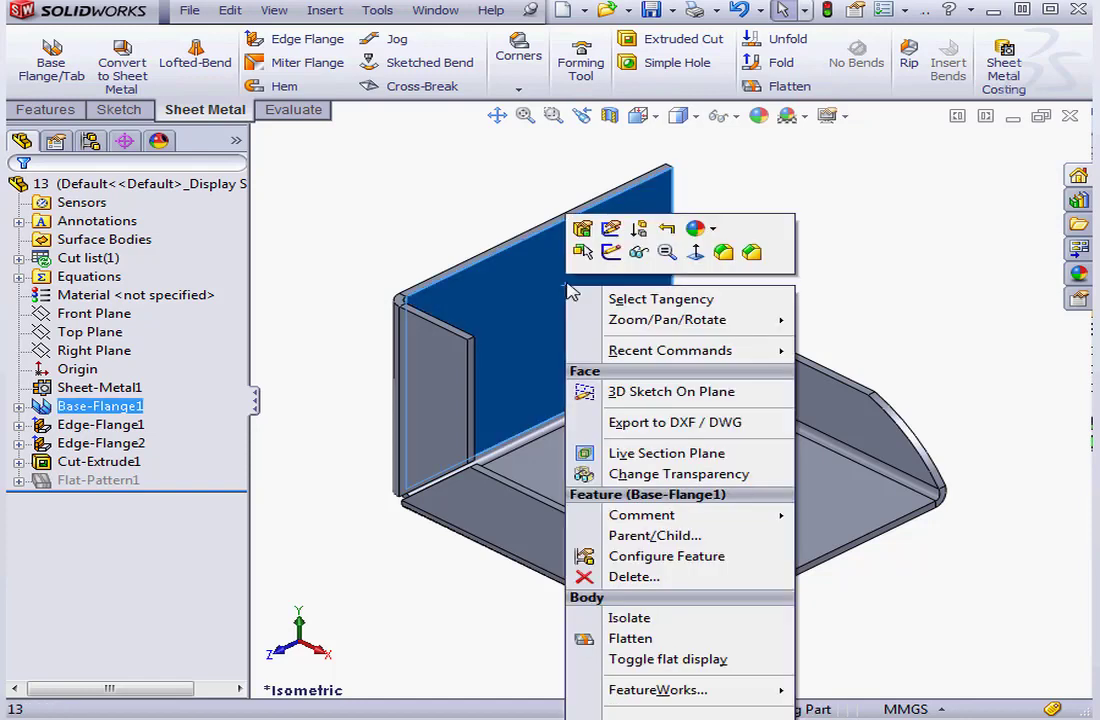
{"action": "left_click", "coordinate": [610, 254]}
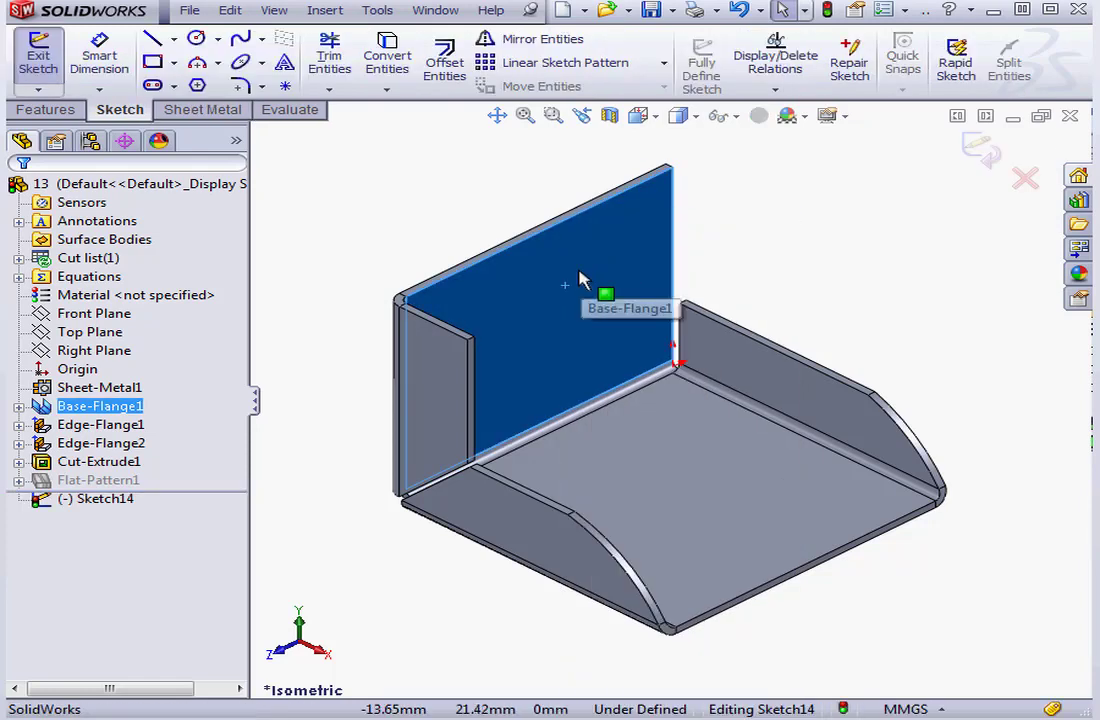
Draw one diagonal line rising up and to the right on the back flange
{"action": "left_click", "coordinate": [155, 40]}
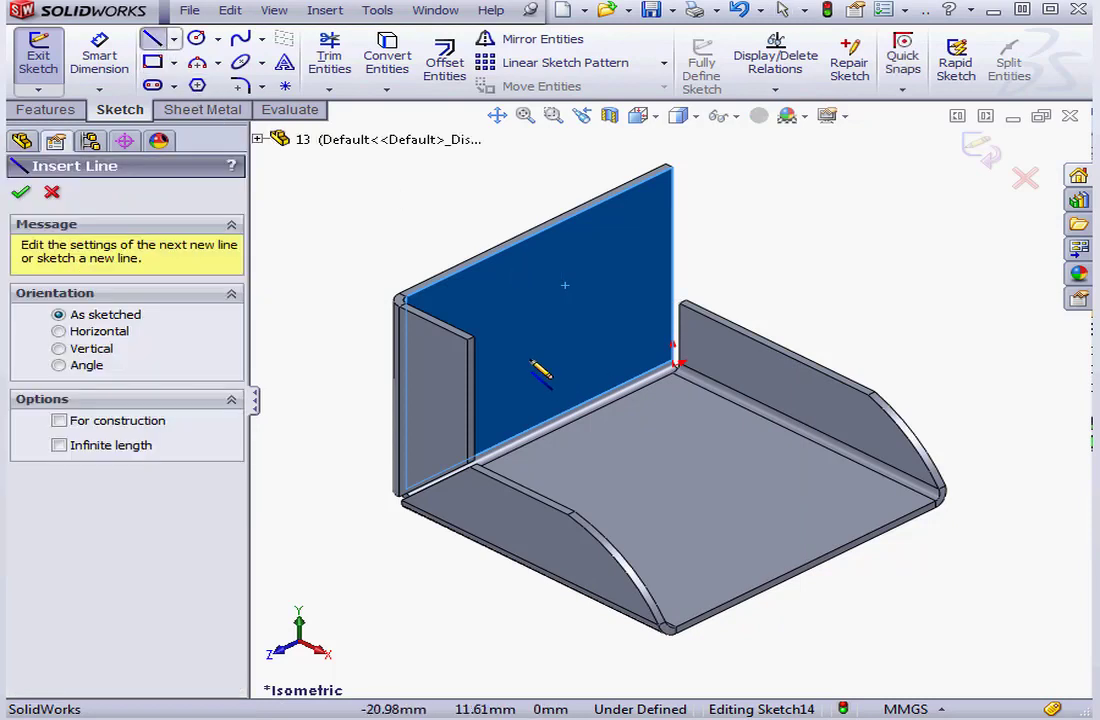
{"action": "left_click", "coordinate": [525, 367]}
{"action": "left_click", "coordinate": [594, 264]}
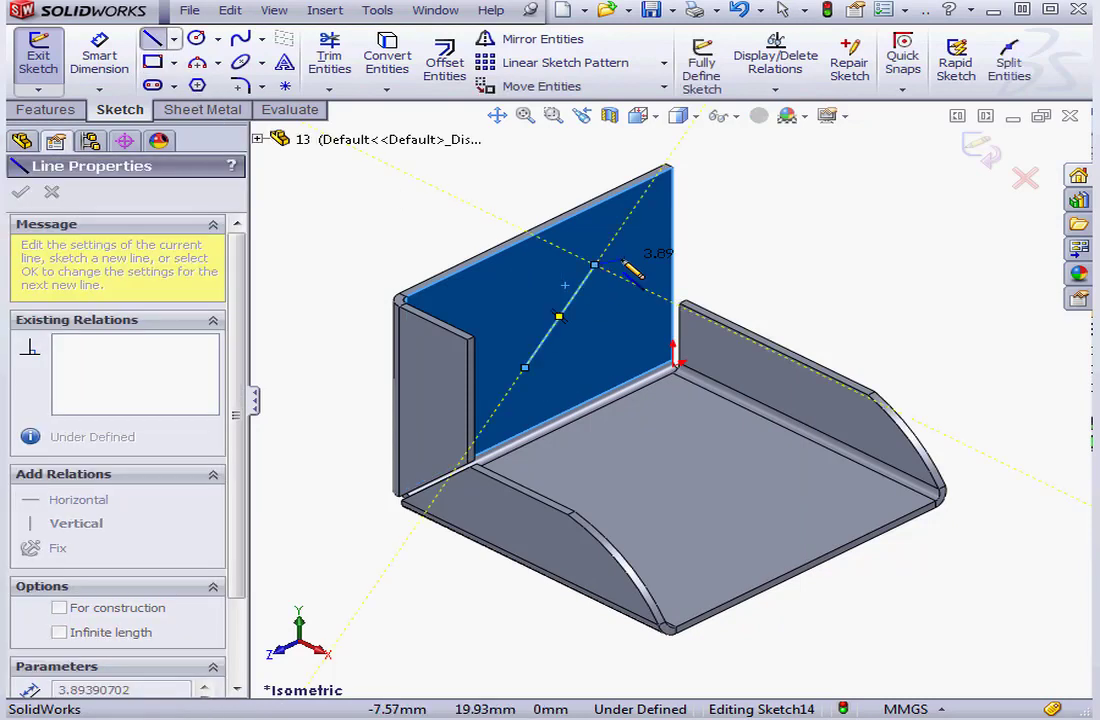
{"action": "right_click", "coordinate": [625, 216]}
{"action": "left_click", "coordinate": [680, 234]}
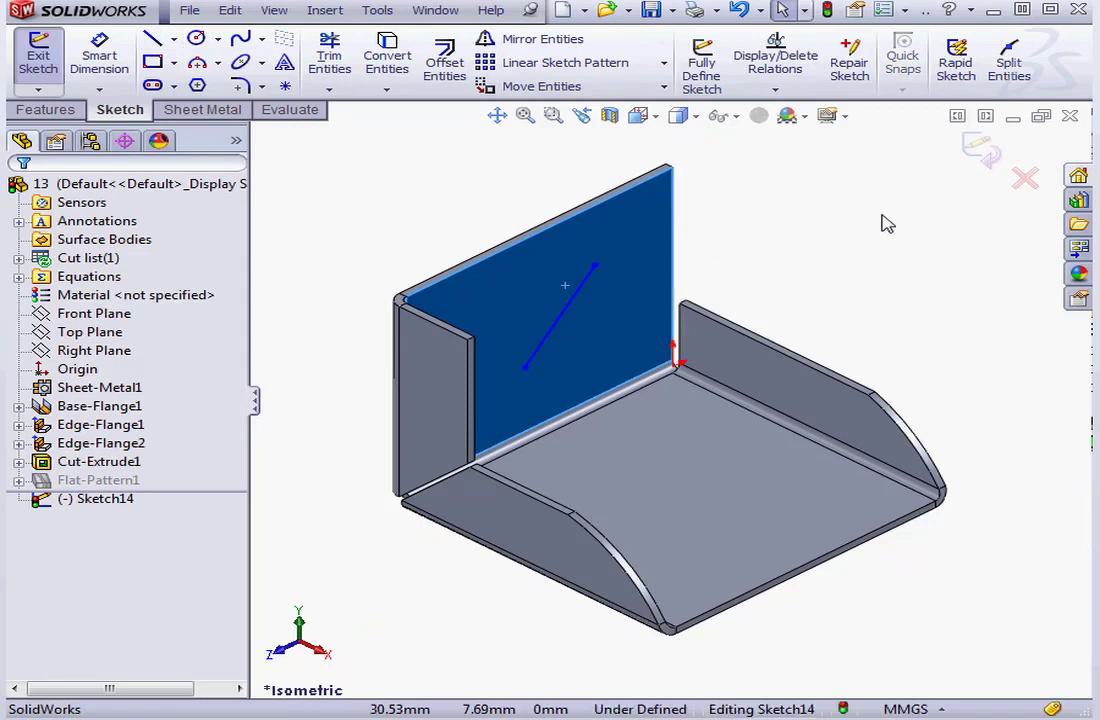
Exit Sketch14 and set Line1@Sketch14 as Flat-Pattern1's grain direction
{"action": "left_click", "coordinate": [982, 148]}
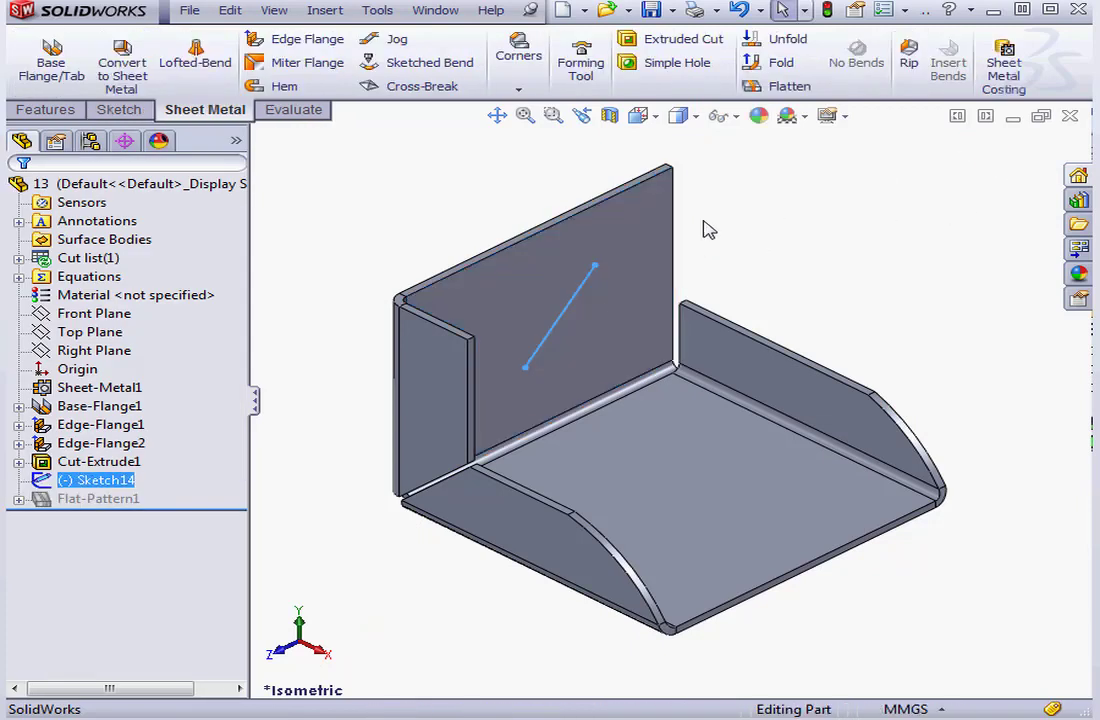
{"action": "right_click", "coordinate": [120, 498]}
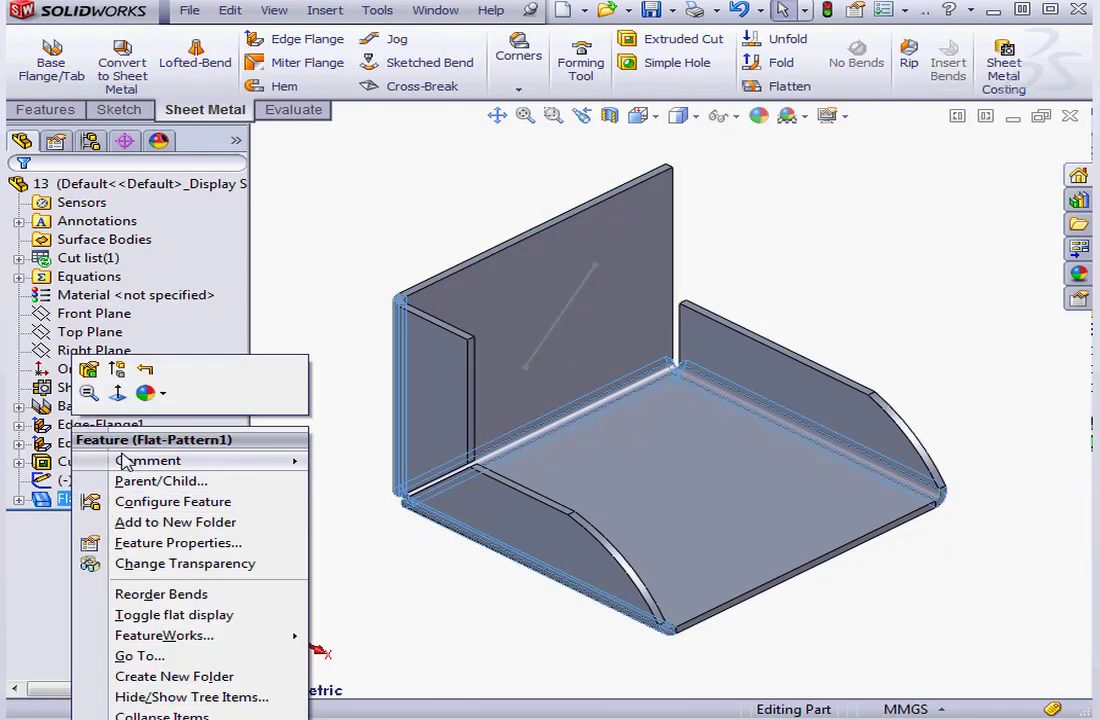
{"action": "left_click", "coordinate": [88, 369]}
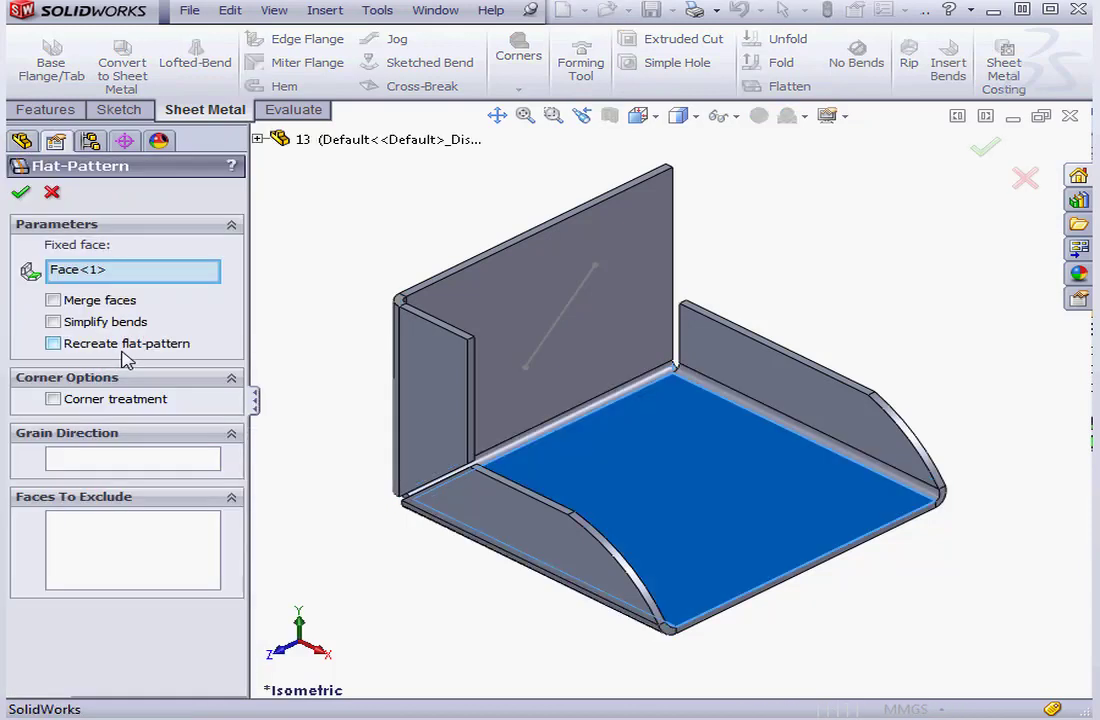
{"action": "left_click", "coordinate": [100, 466]}
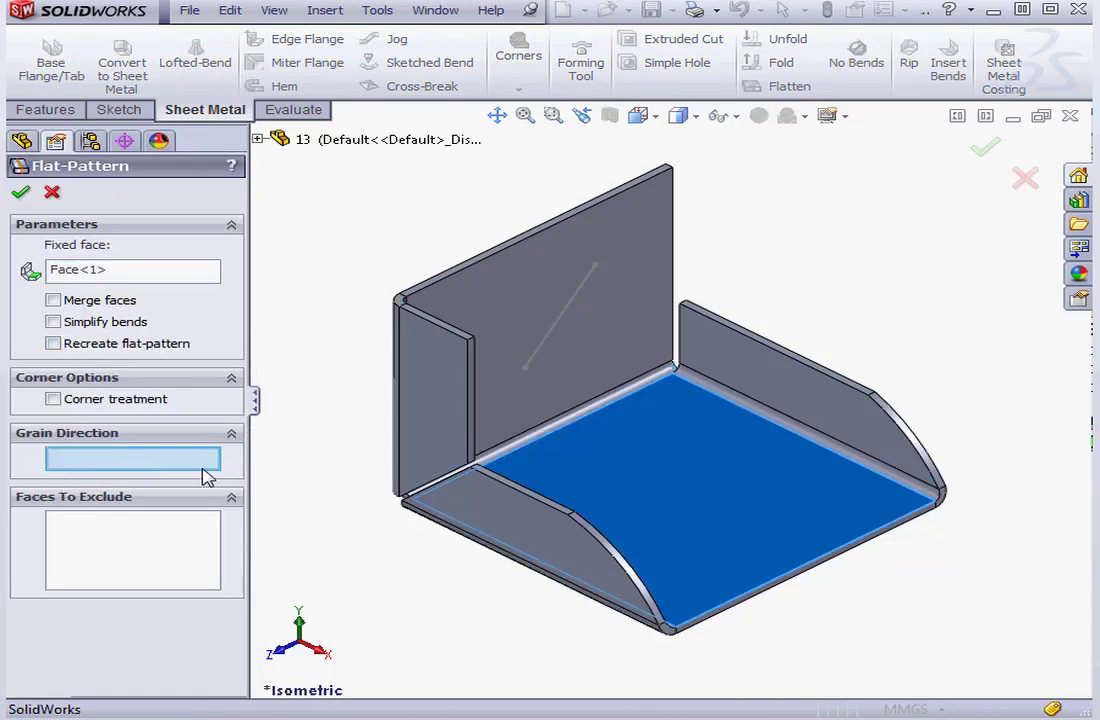
{"action": "left_click", "coordinate": [555, 351]}
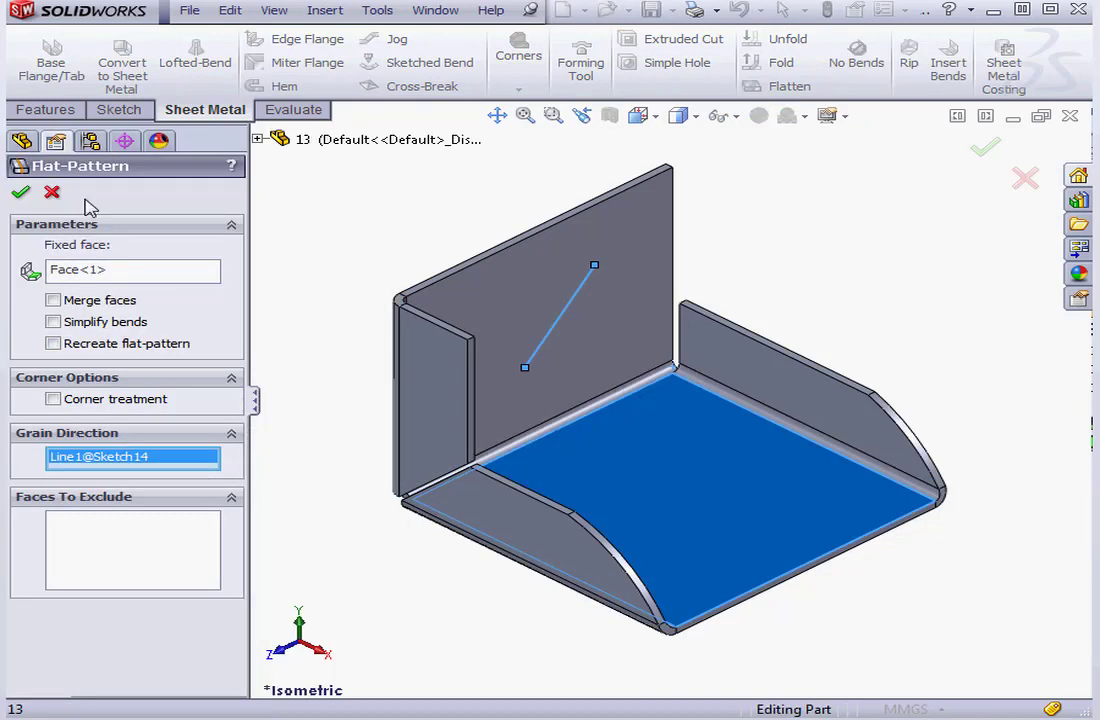
{"action": "left_click", "coordinate": [21, 191]}
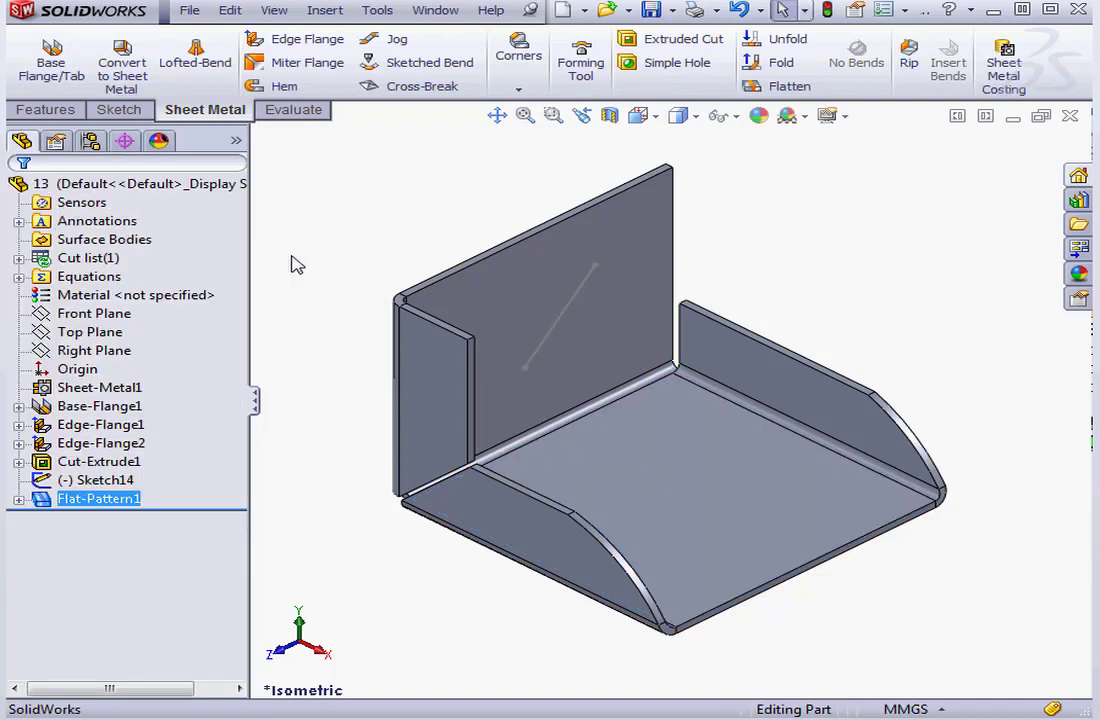
Flatten the part and inspect Flat-Pattern1's bounding box and derived Sketch14 line
{"action": "left_click", "coordinate": [786, 86]}
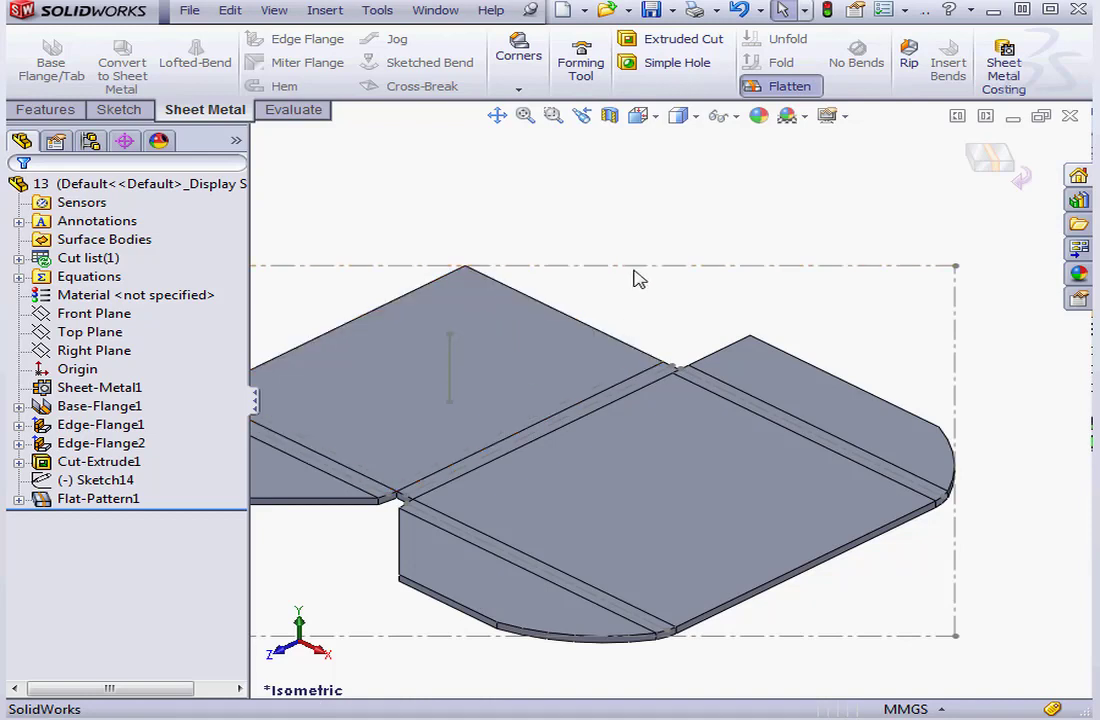
{"action": "left_click", "coordinate": [19, 499]}
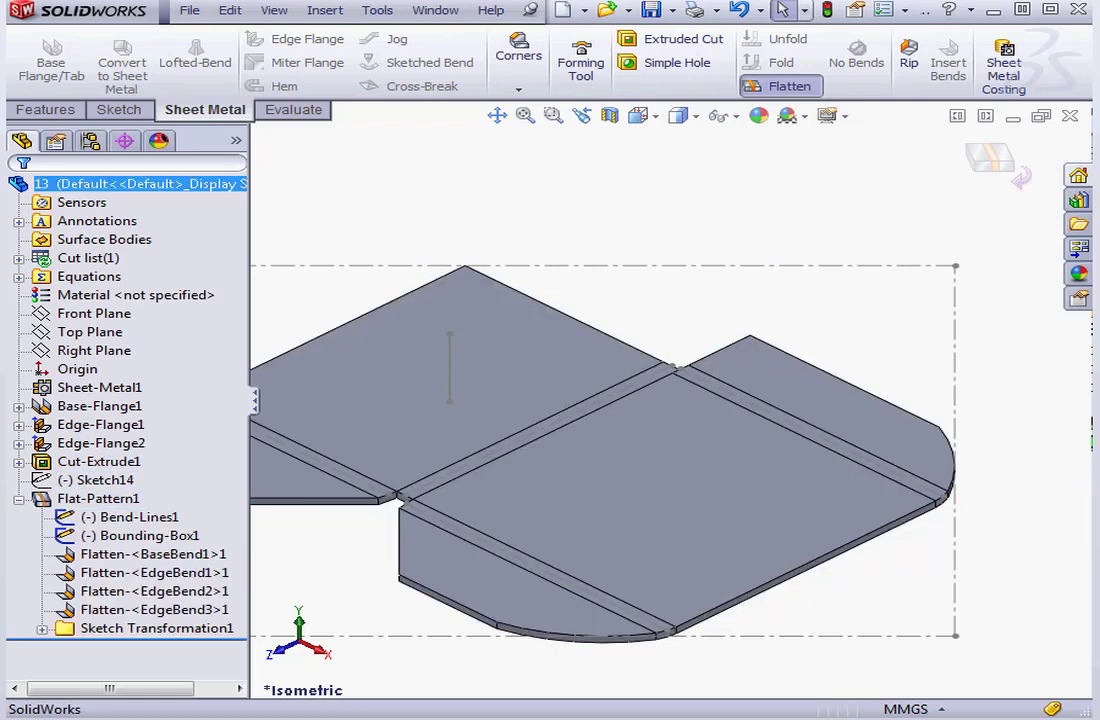
{"action": "left_click", "coordinate": [141, 537]}
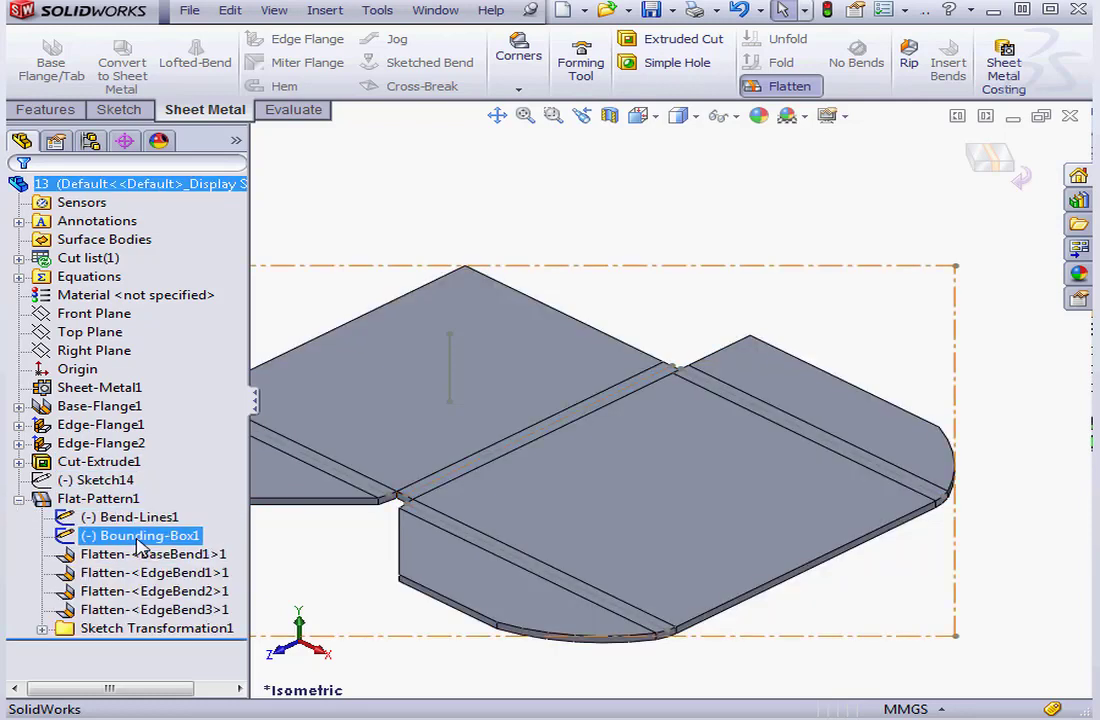
{"action": "left_click", "coordinate": [42, 629]}
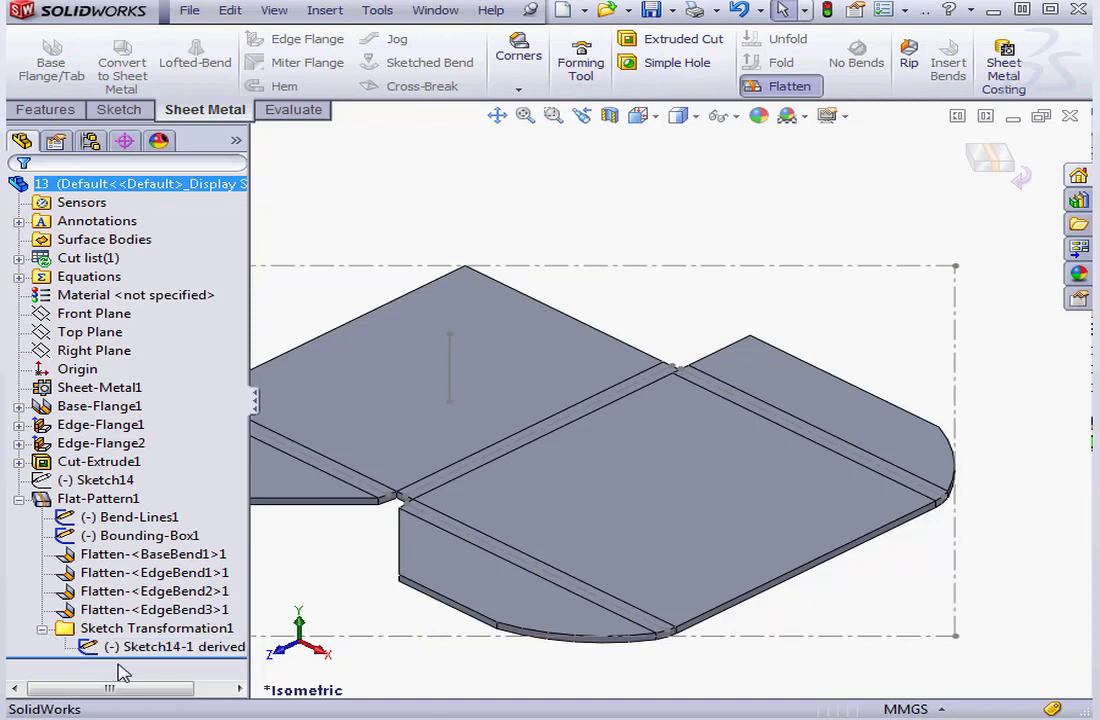
{"action": "left_click", "coordinate": [130, 651]}
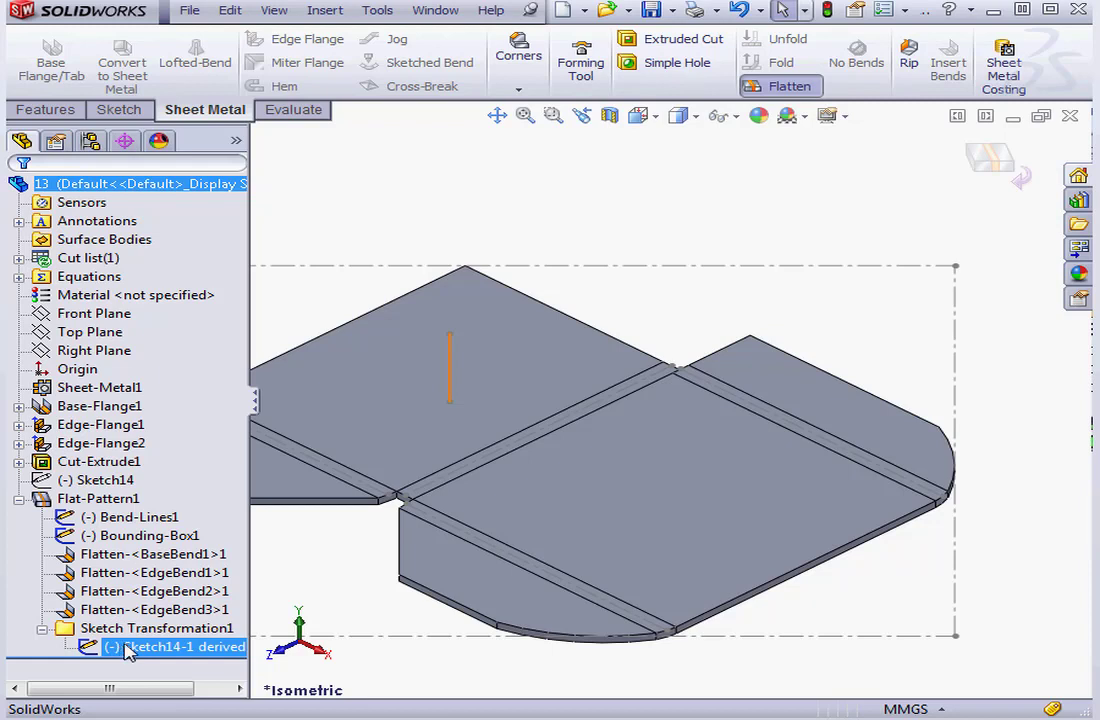
Show Sketch14 on the model and refold the part into its tray shape
{"action": "left_click", "coordinate": [120, 499]}
{"action": "left_click", "coordinate": [100, 480]}
{"action": "right_click", "coordinate": [100, 480]}
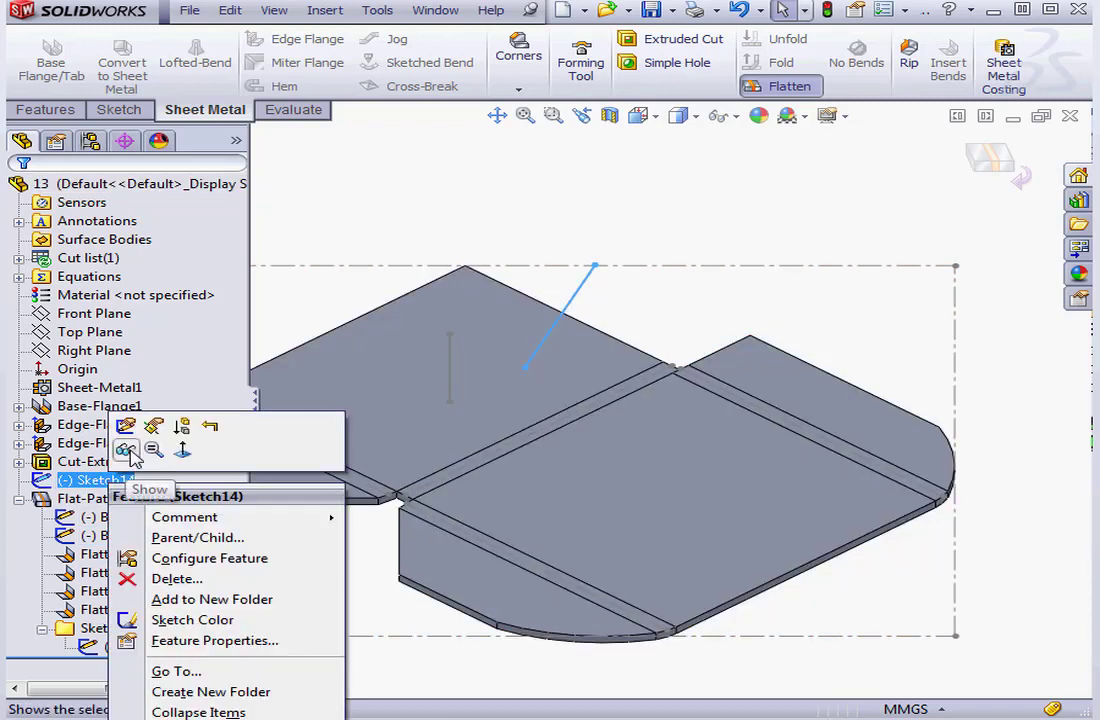
{"action": "left_click", "coordinate": [121, 450]}
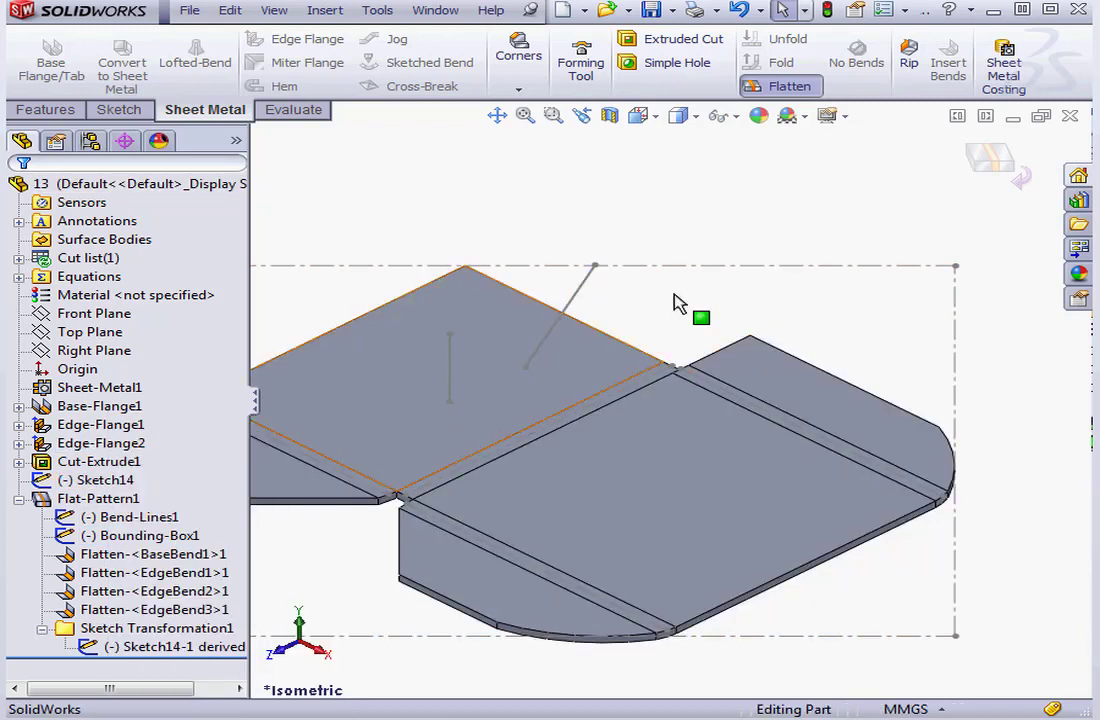
{"action": "left_click", "coordinate": [801, 96]}
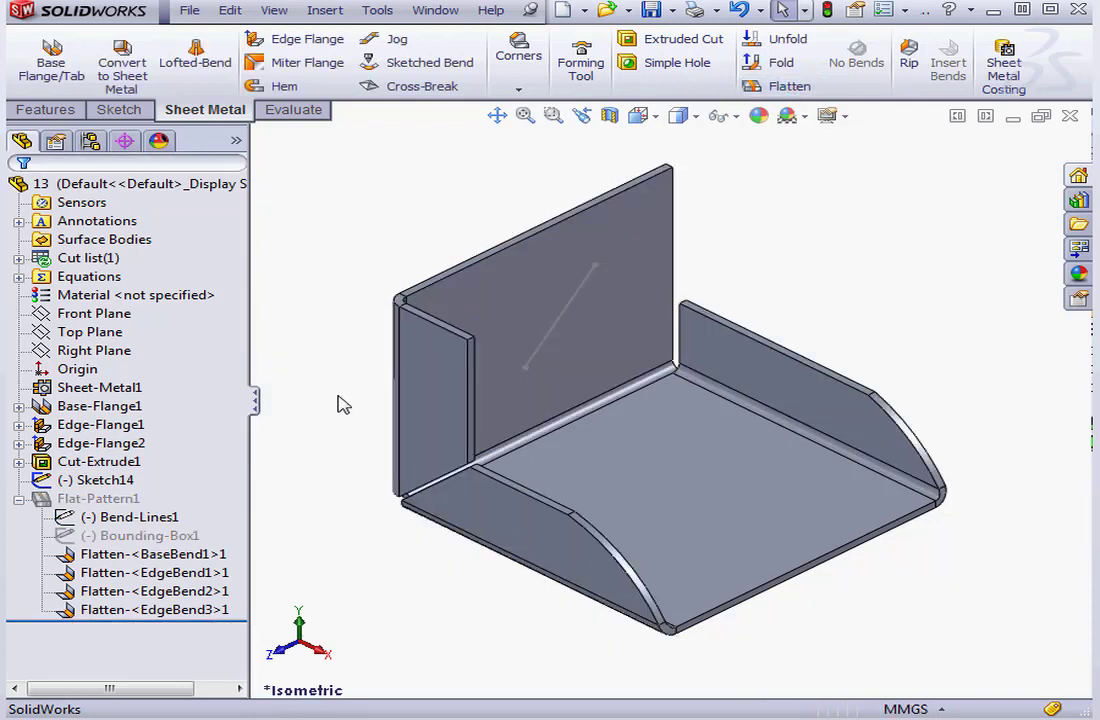
Start a new reference plane referencing the Front Plane, offset 10.00mm
{"action": "left_click", "coordinate": [138, 500]}
{"action": "left_click", "coordinate": [177, 502]}
{"action": "left_click", "coordinate": [94, 313]}
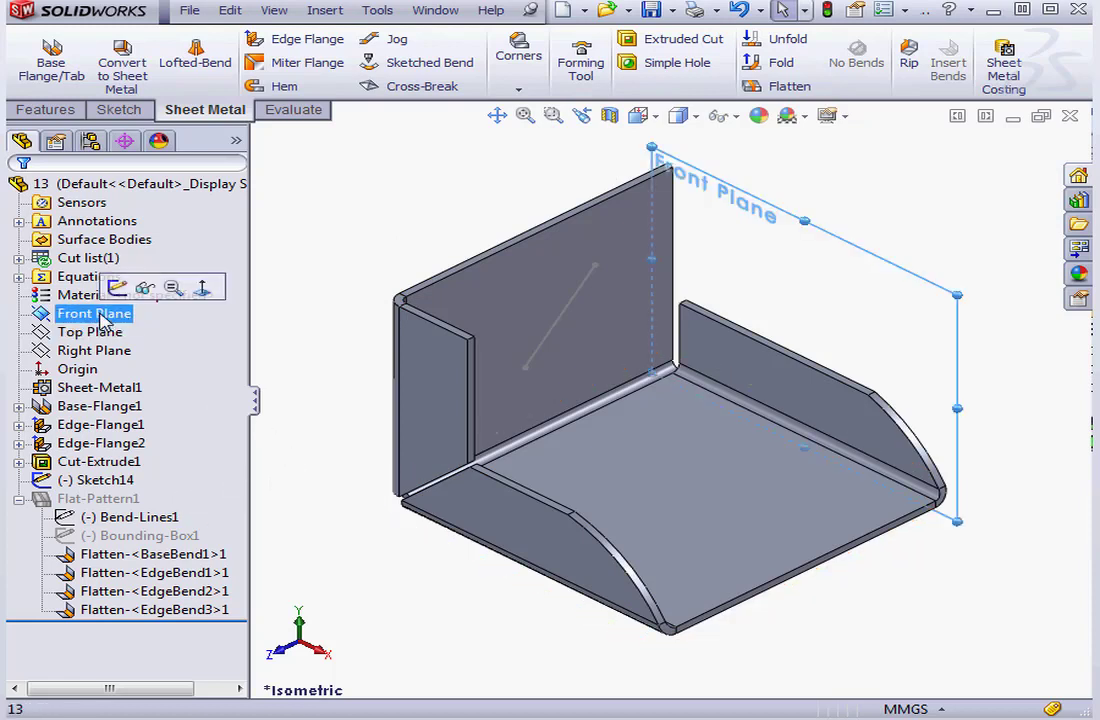
{"action": "left_click", "coordinate": [60, 114]}
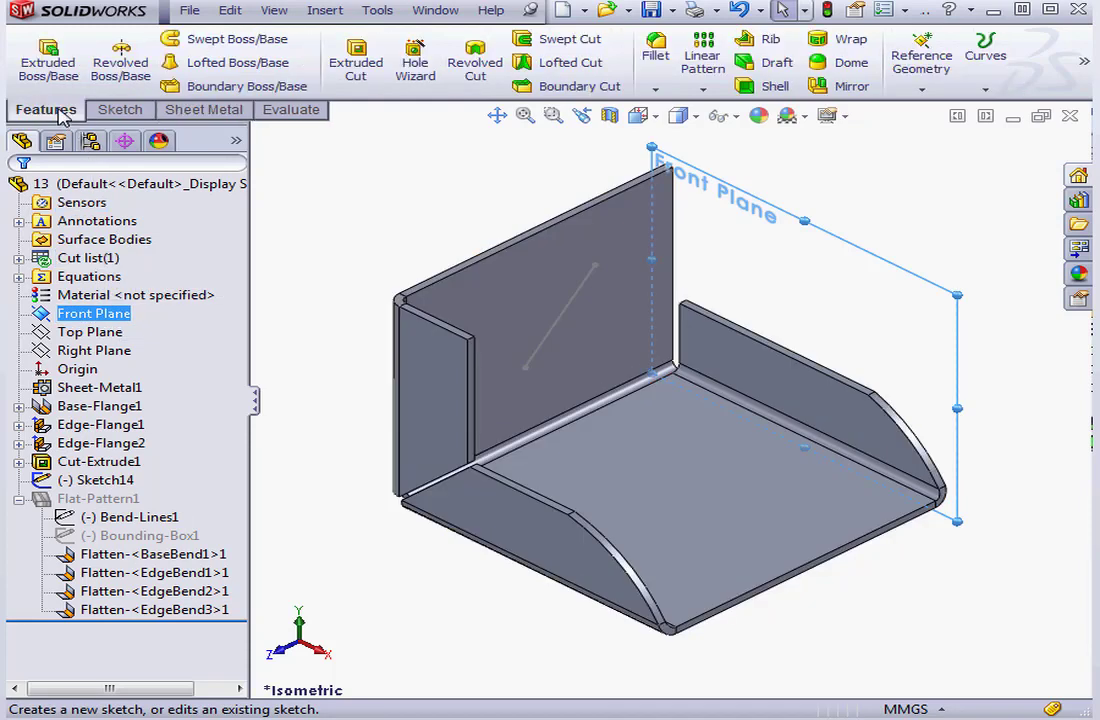
{"action": "left_click", "coordinate": [922, 91]}
{"action": "left_click", "coordinate": [935, 108]}
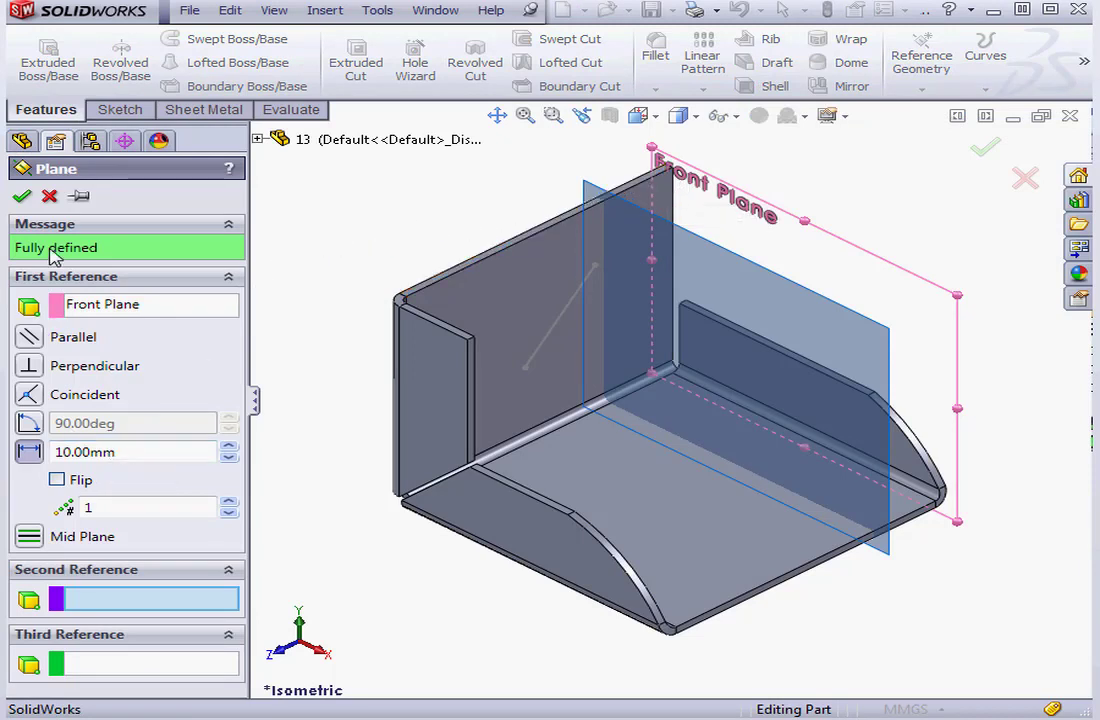
Confirm Plane1 and start a sketch on it, viewed from the front
{"action": "left_click", "coordinate": [21, 196]}
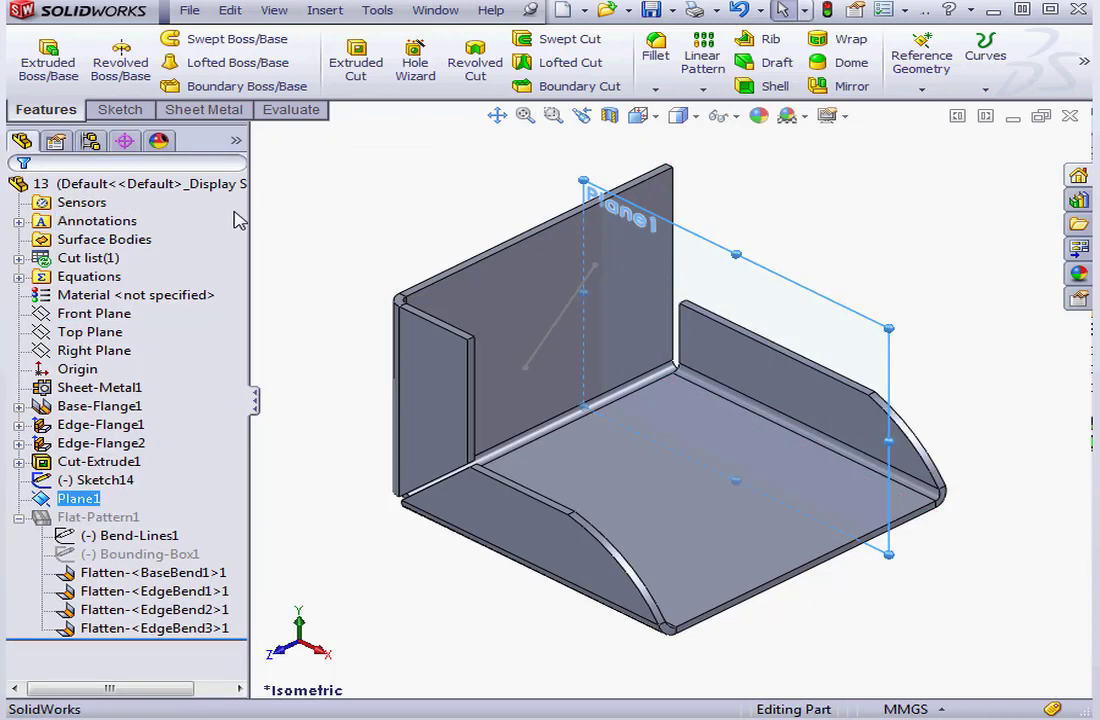
{"action": "right_click", "coordinate": [70, 506]}
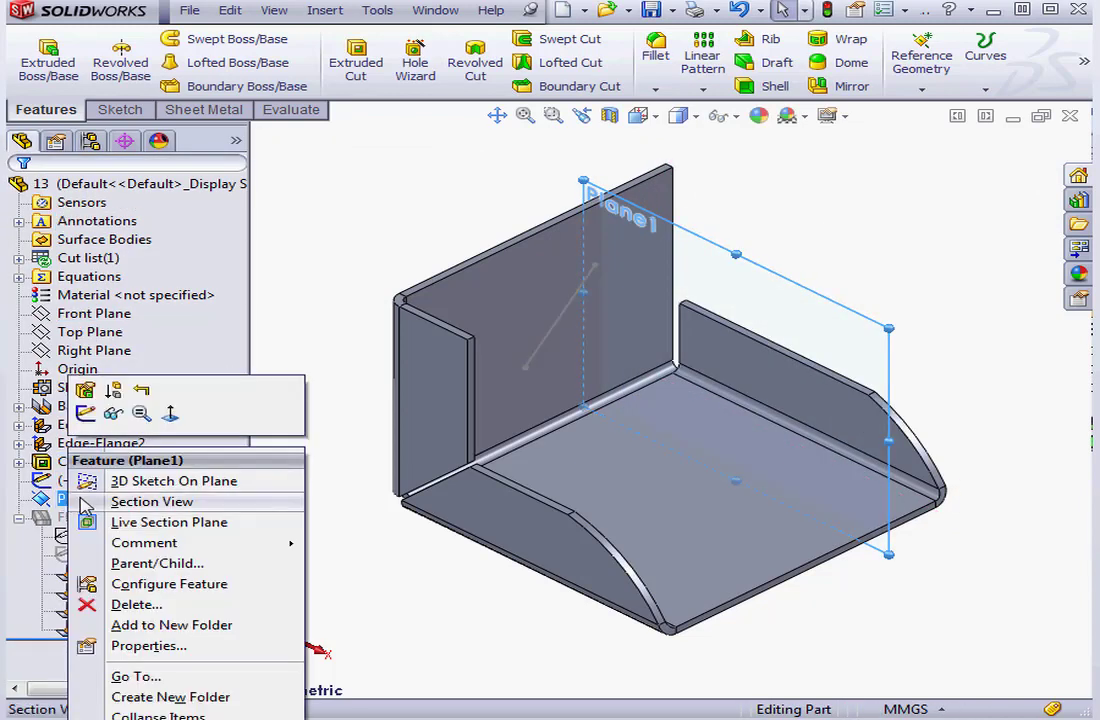
{"action": "left_click", "coordinate": [84, 417]}
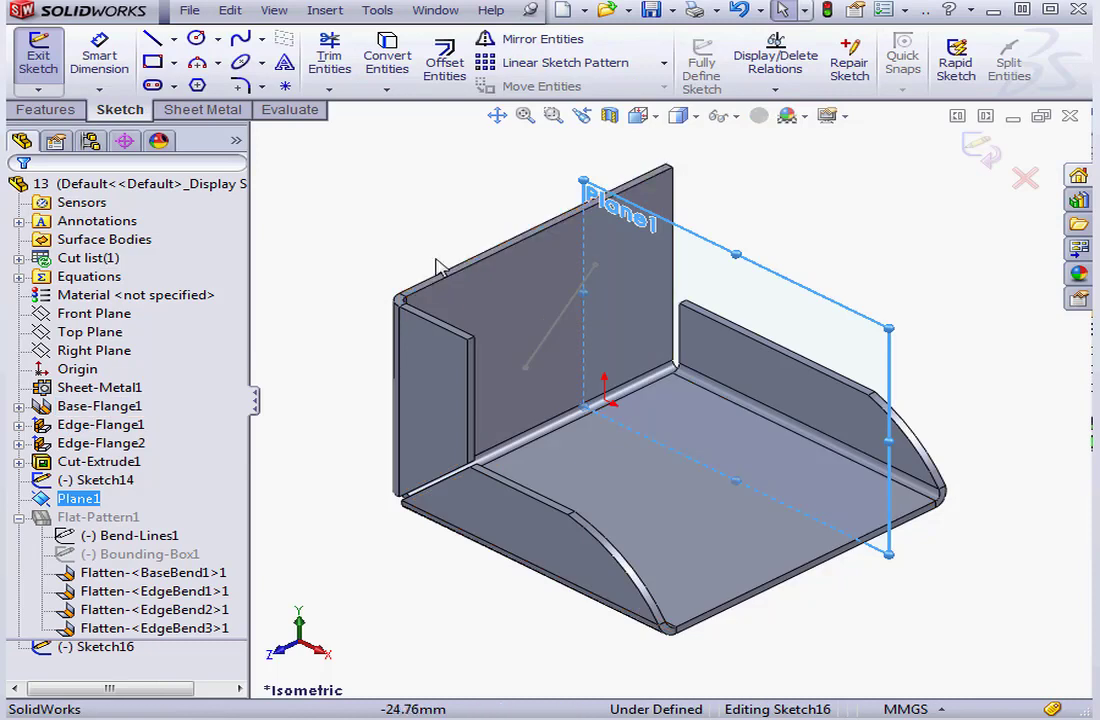
{"action": "left_click", "coordinate": [658, 118]}
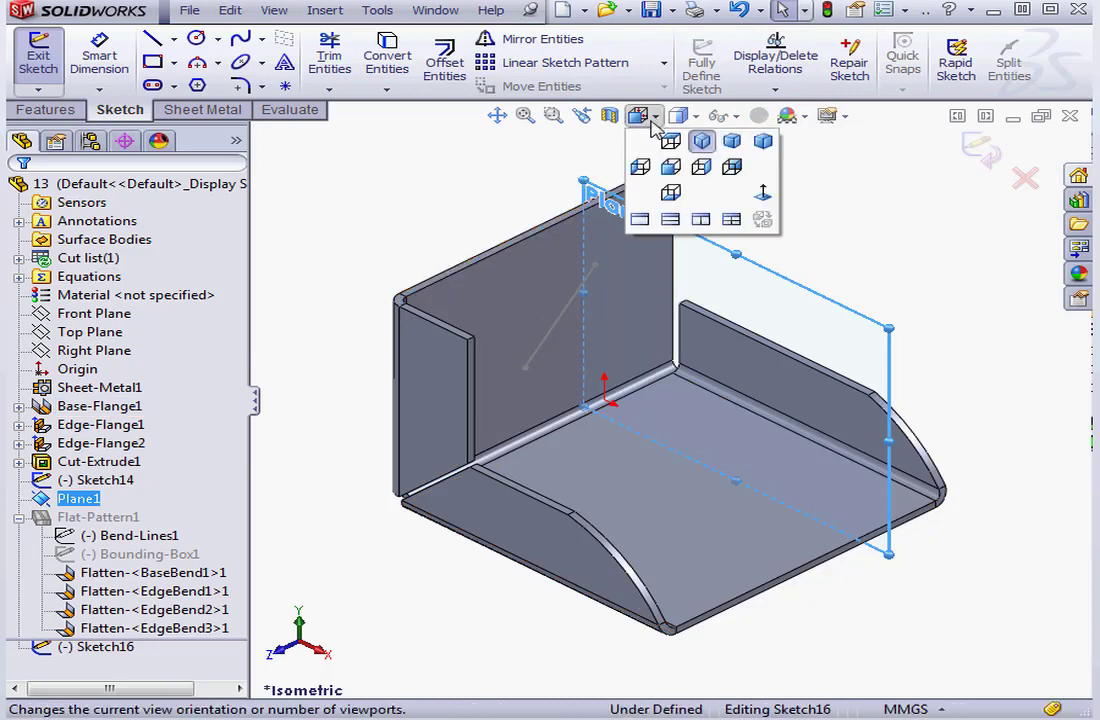
{"action": "left_click", "coordinate": [702, 165]}
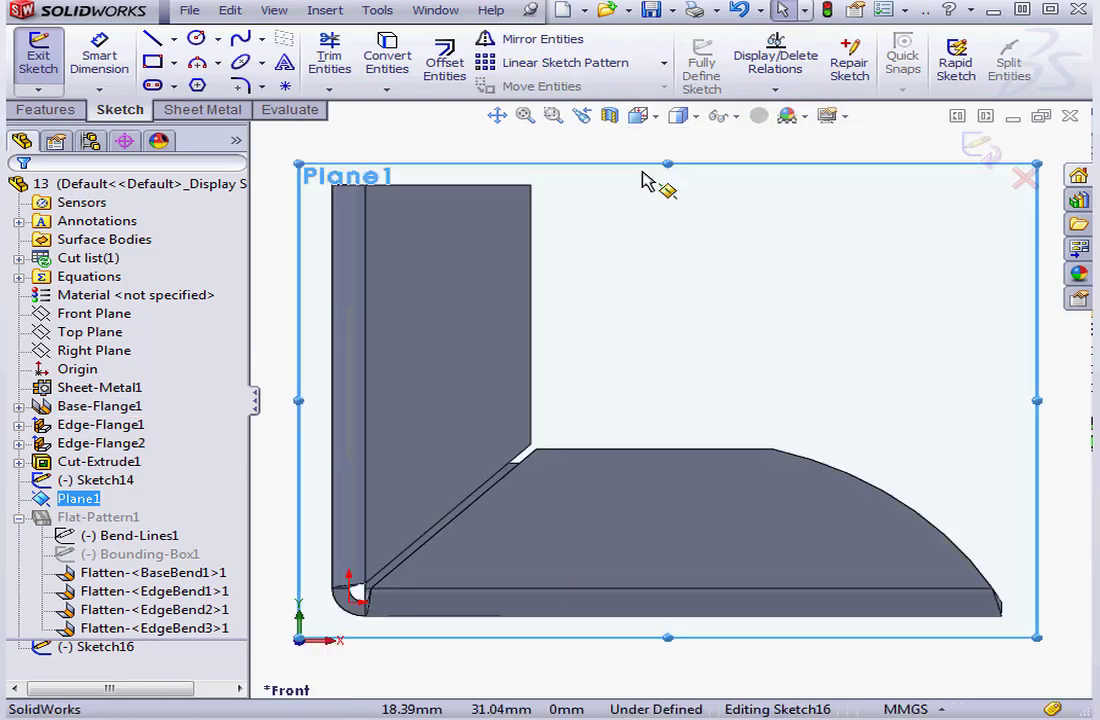
Sketch a diagonal line centred on the inside corner vertex, then exit the sketch to isometric view
{"action": "left_click", "coordinate": [152, 38]}
{"action": "left_click", "coordinate": [527, 447]}
{"action": "left_click", "coordinate": [631, 523]}
{"action": "right_click", "coordinate": [690, 420]}
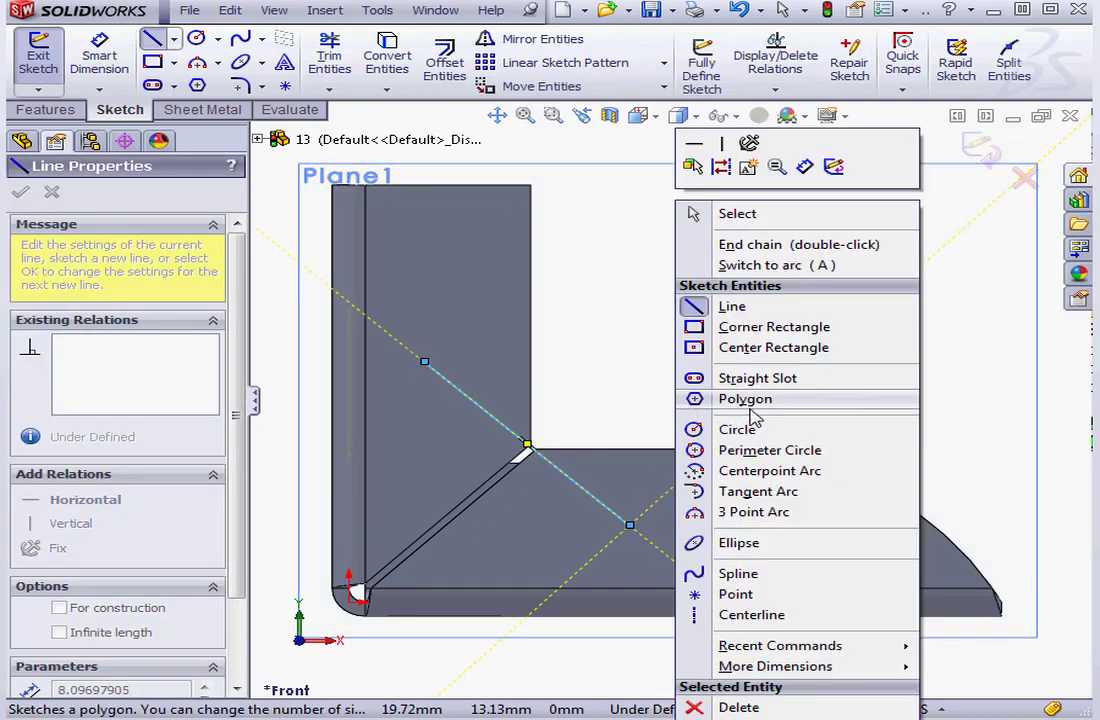
{"action": "left_click", "coordinate": [766, 243]}
{"action": "key", "text": "Escape"}
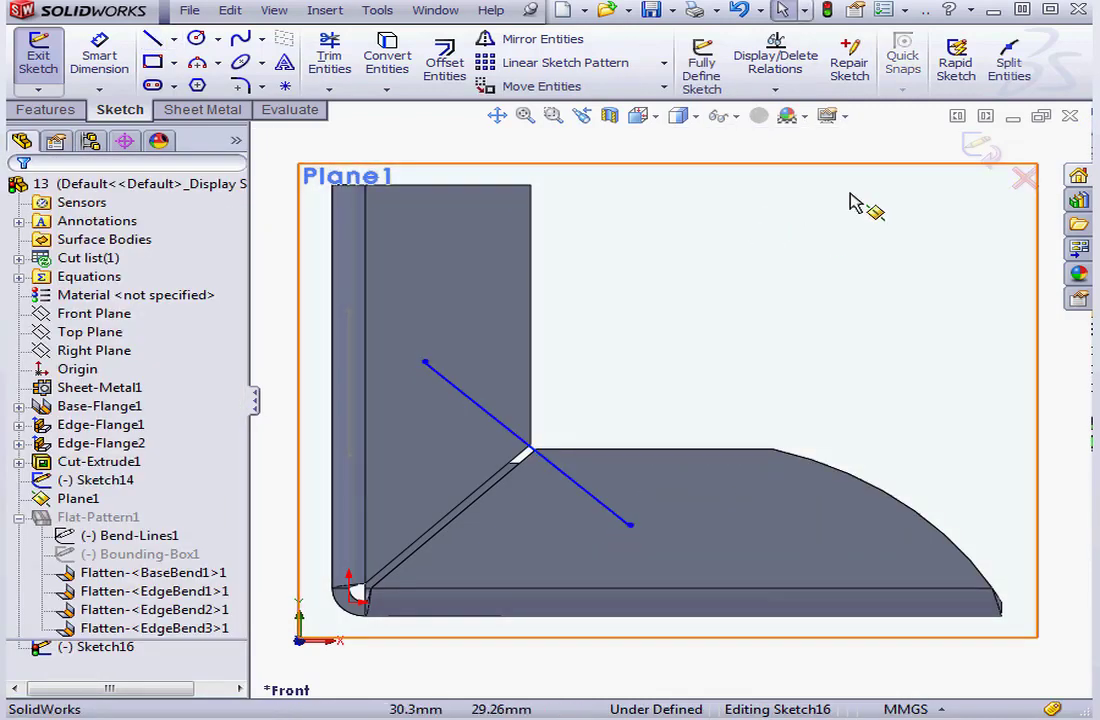
{"action": "left_click", "coordinate": [978, 146]}
{"action": "left_click", "coordinate": [656, 117]}
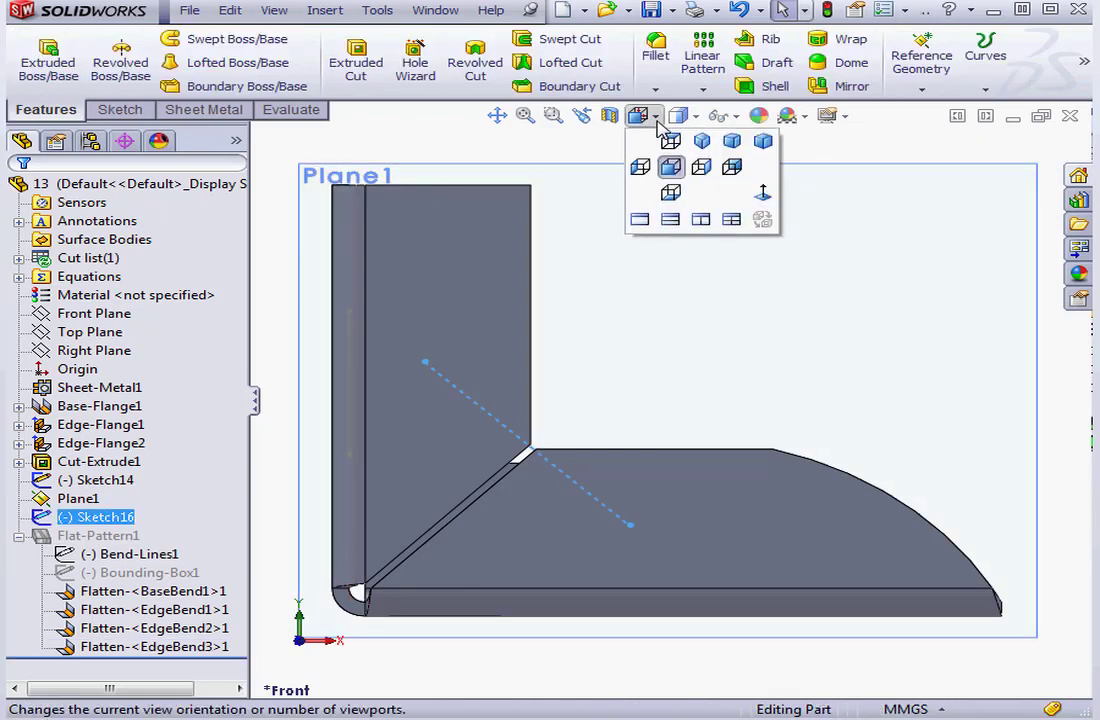
{"action": "left_click", "coordinate": [702, 143]}
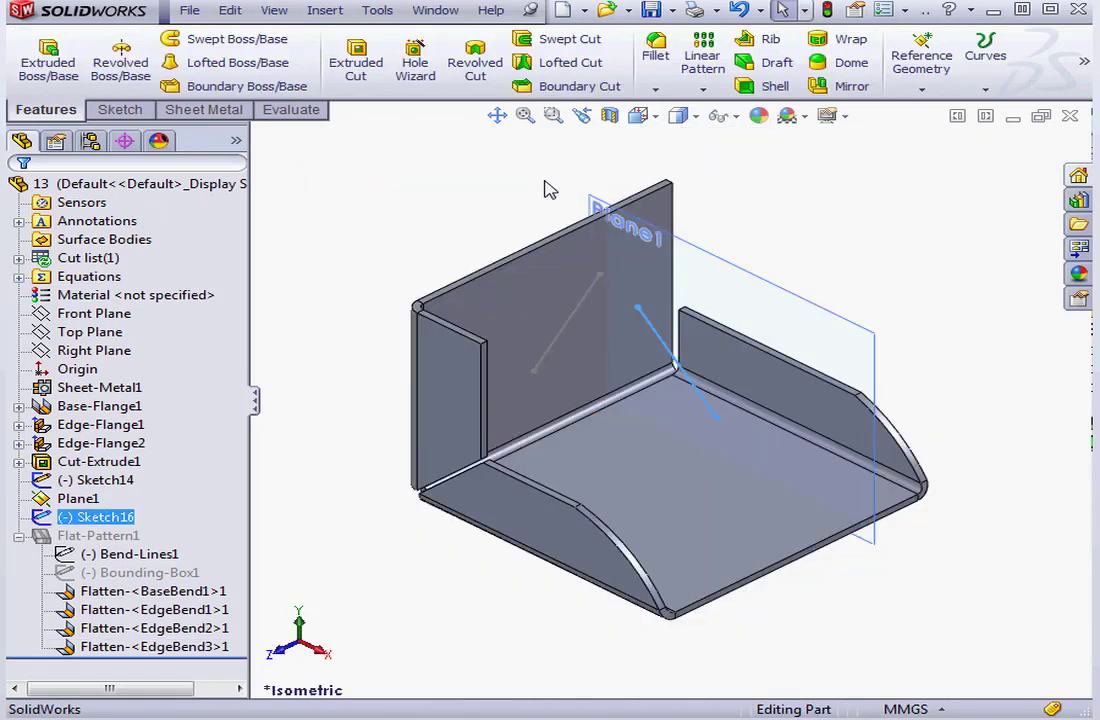
Create Rib1 from the sketched line with a 2 mm thickness
{"action": "left_click", "coordinate": [762, 40]}
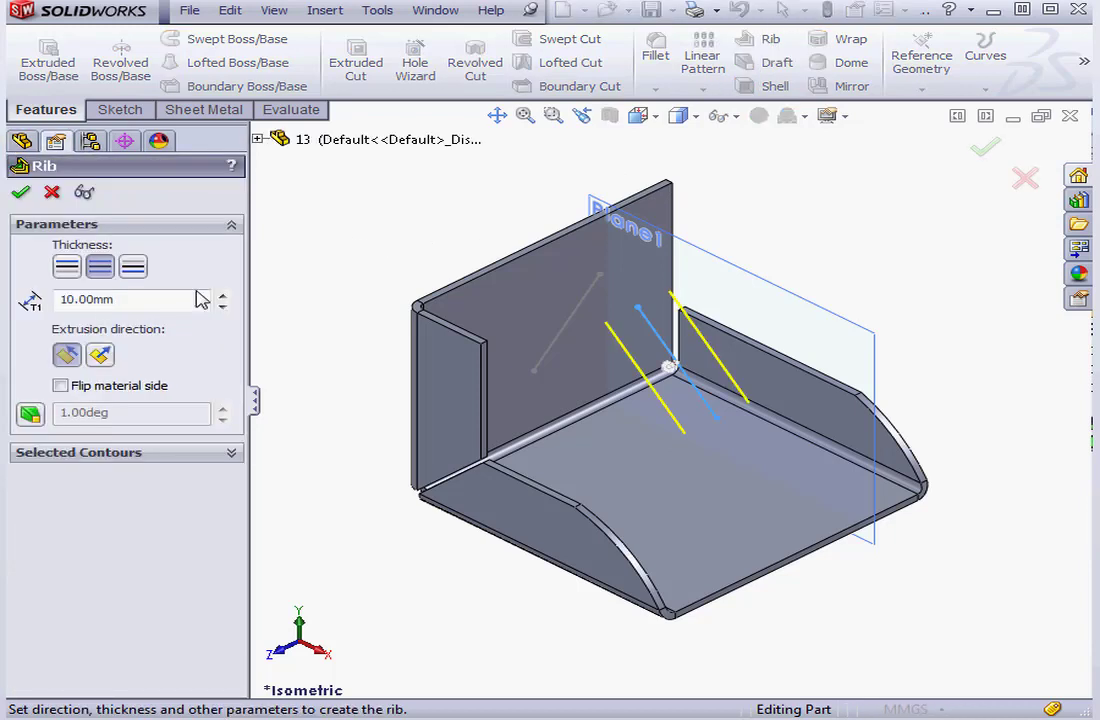
{"action": "left_click_drag", "start_coordinate": [130, 297], "coordinate": [37, 300]}
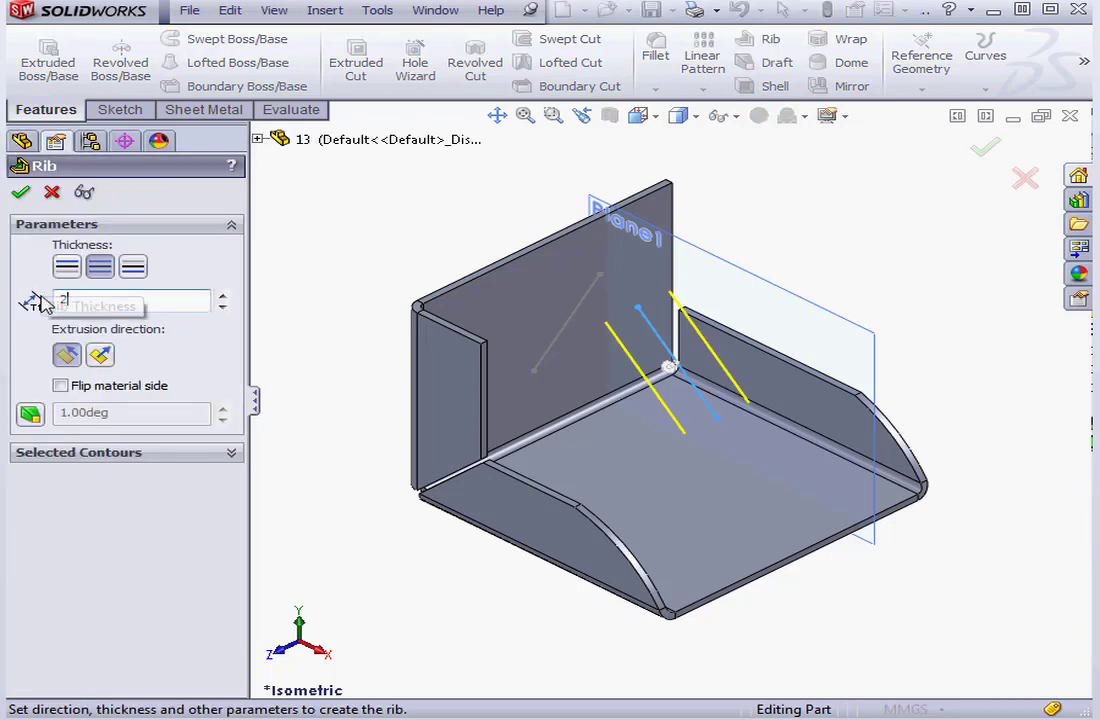
{"action": "type", "text": "2"}
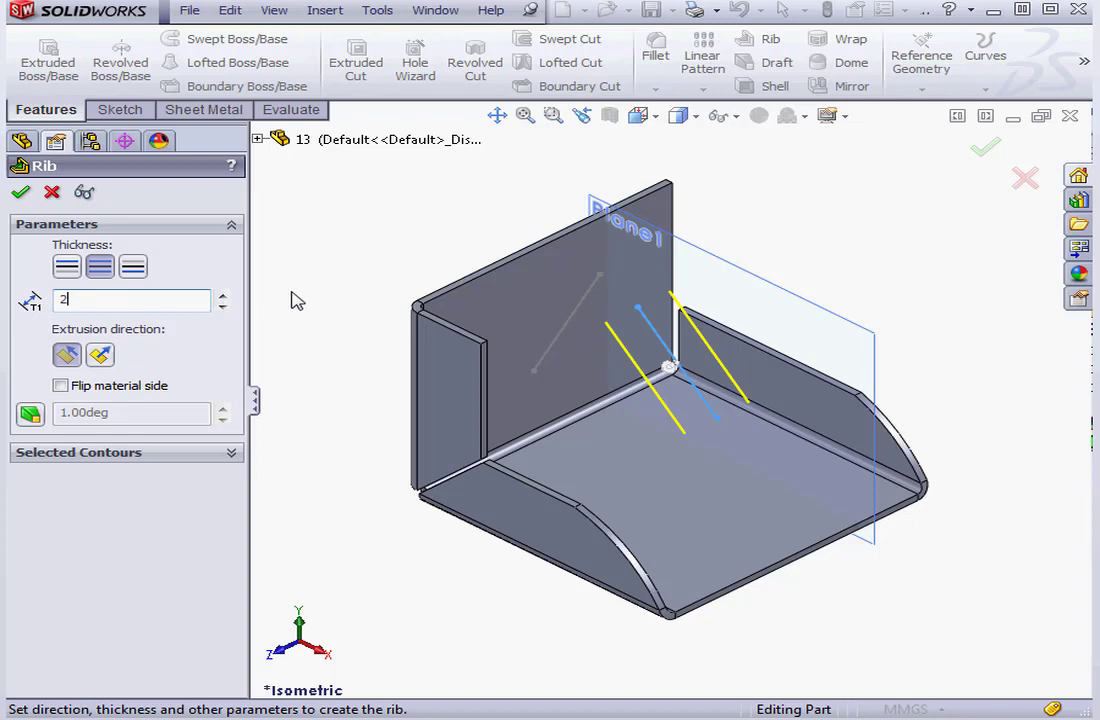
{"action": "key", "text": "Return"}
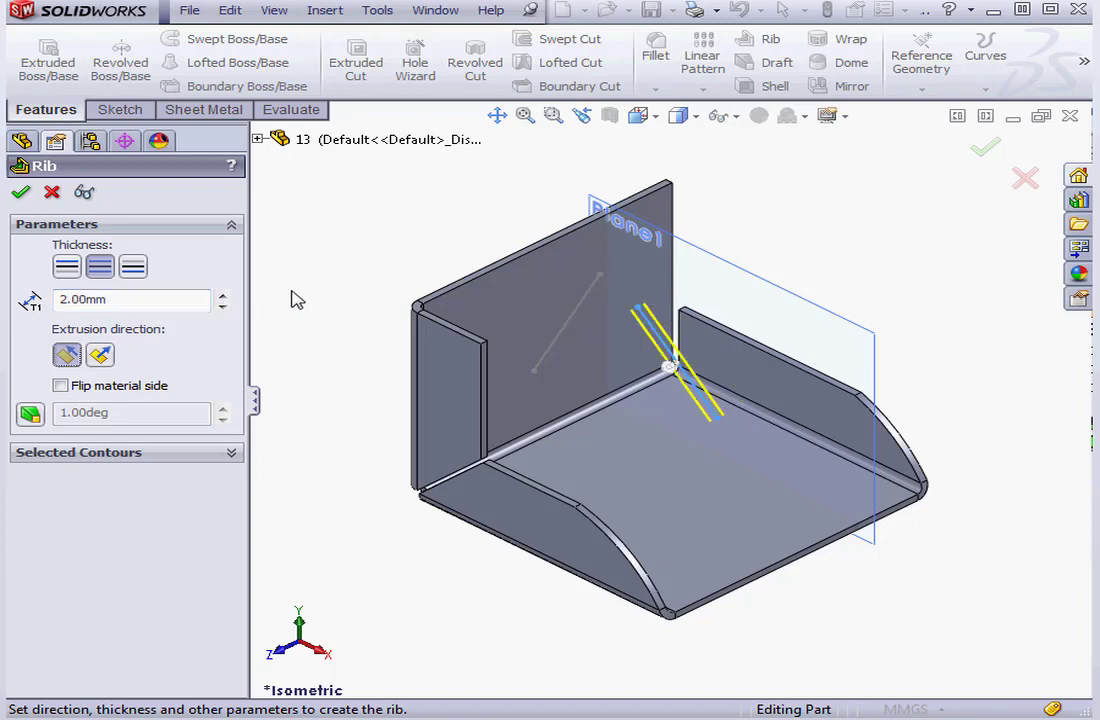
{"action": "left_click", "coordinate": [20, 193]}
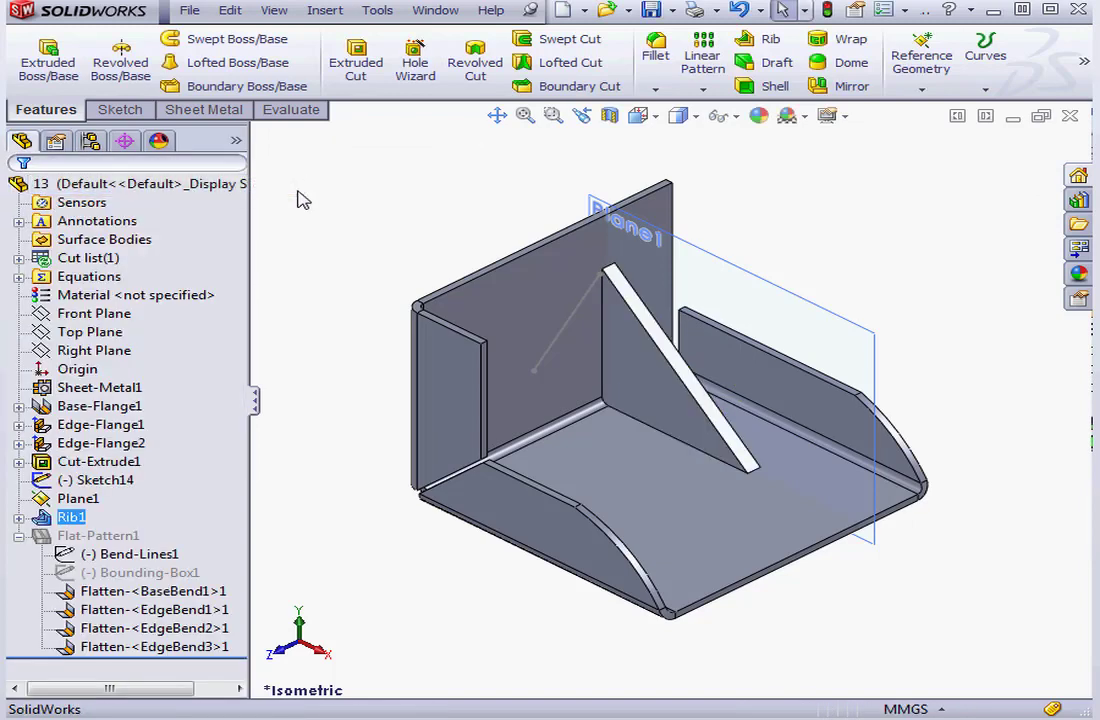
Flatten the part, dismiss the 'features cannot be unbent' error, and select Flat-Pattern1
{"action": "left_click", "coordinate": [200, 110]}
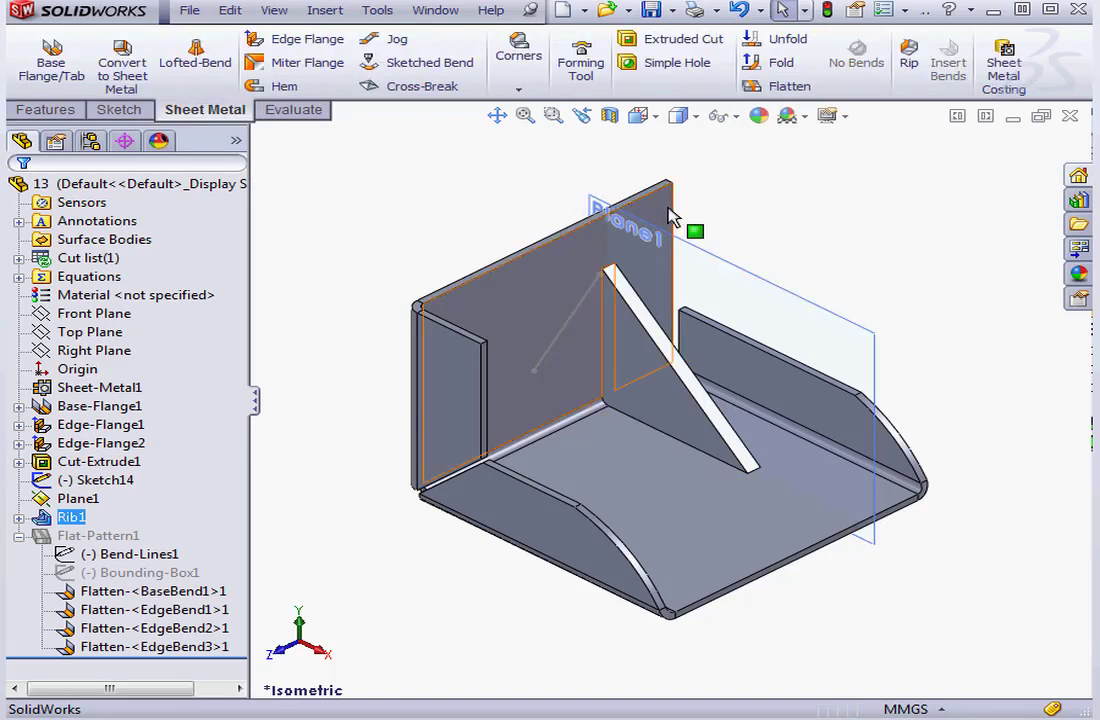
{"action": "left_click", "coordinate": [786, 87]}
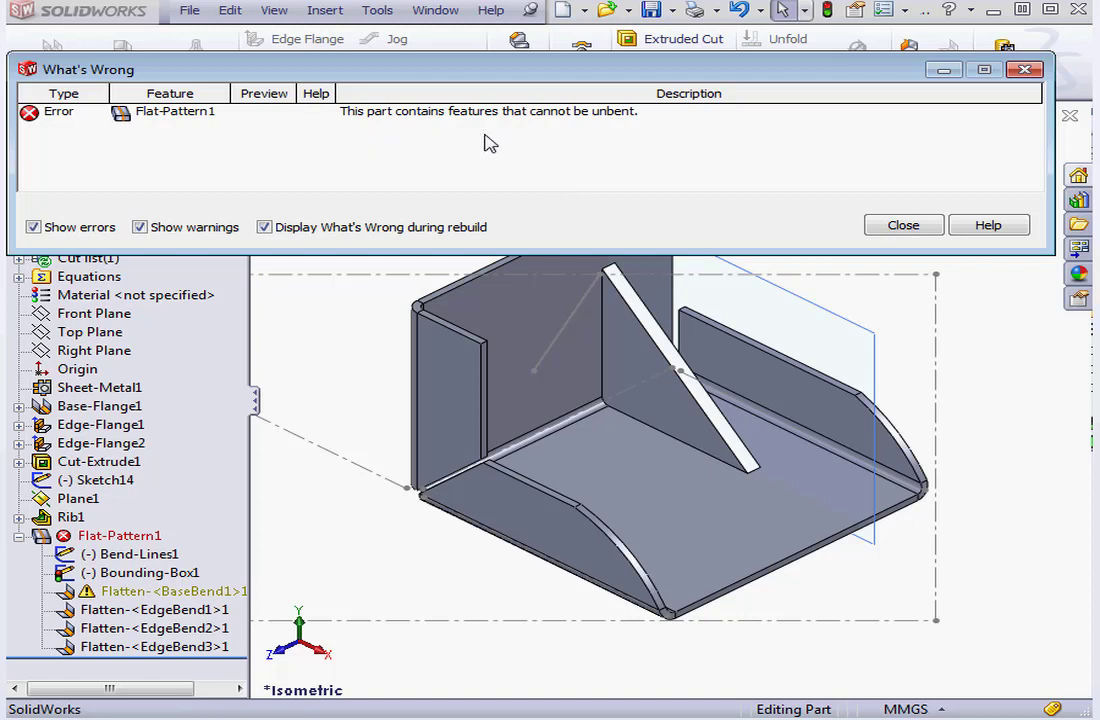
{"action": "left_click", "coordinate": [903, 225]}
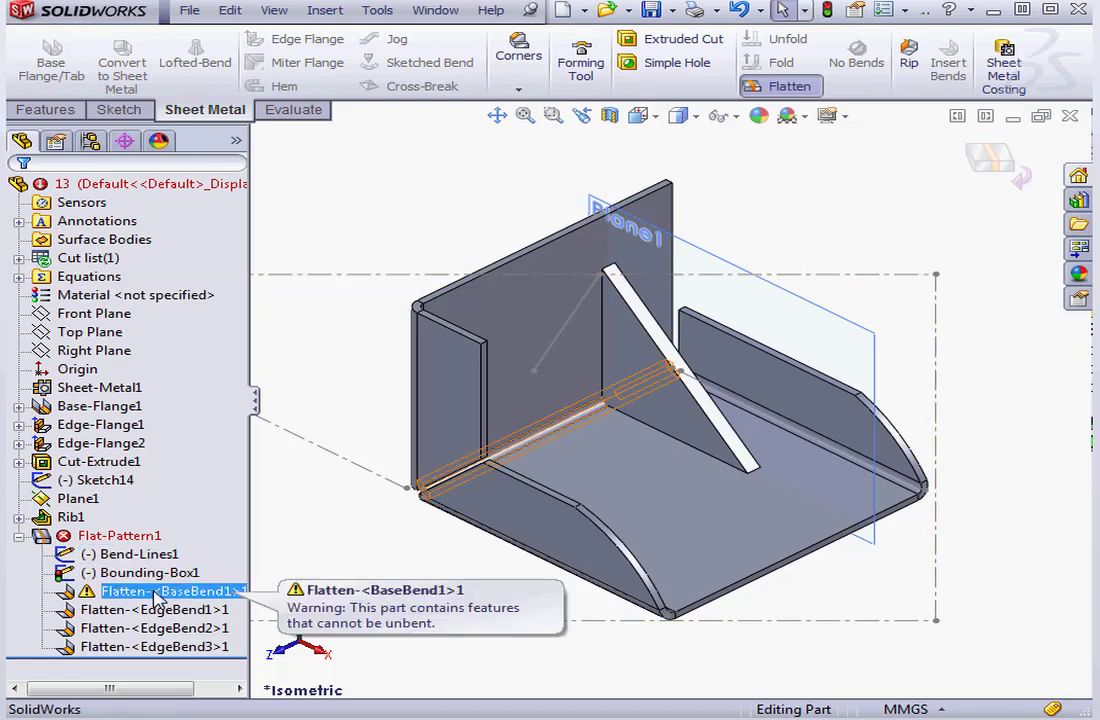
{"action": "left_click", "coordinate": [118, 536]}
Edit Flat-Pattern1 to exclude both rib side faces plus the hidden third rib face
{"action": "right_click", "coordinate": [118, 536]}
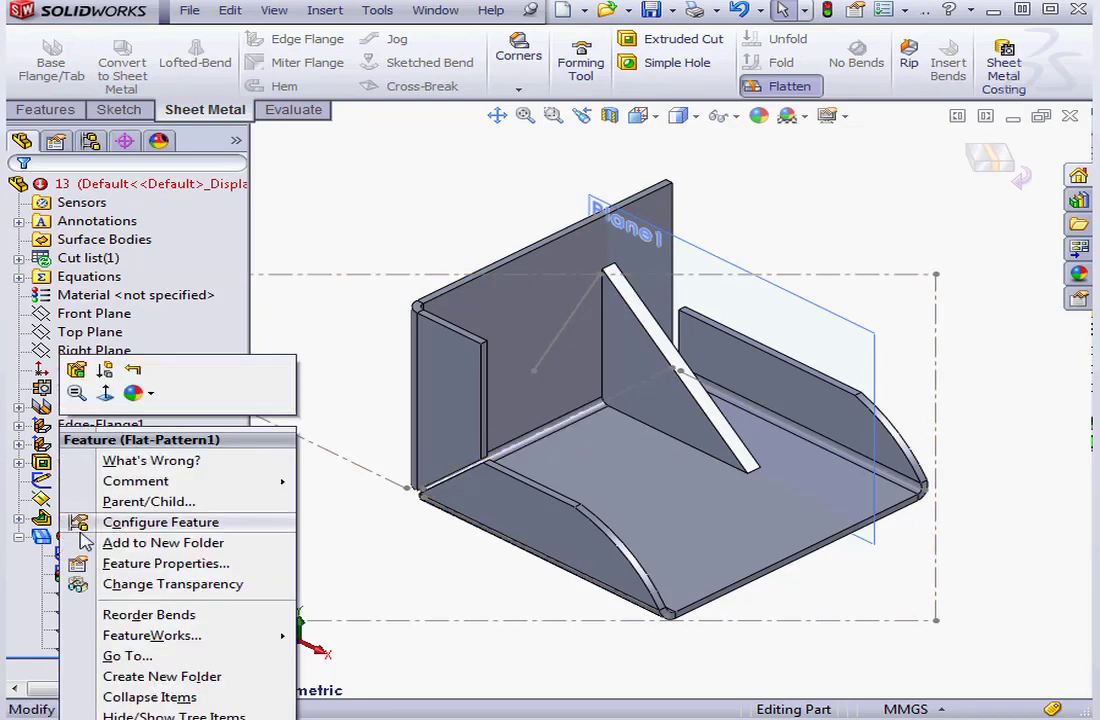
{"action": "left_click", "coordinate": [78, 370]}
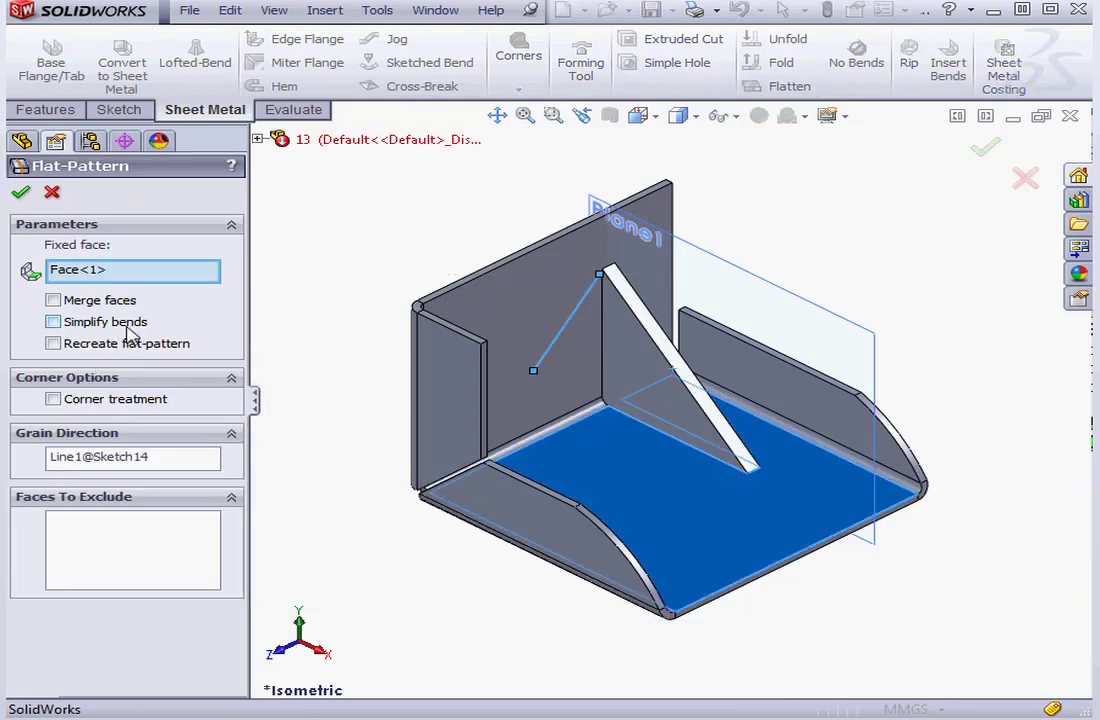
{"action": "left_click", "coordinate": [118, 550]}
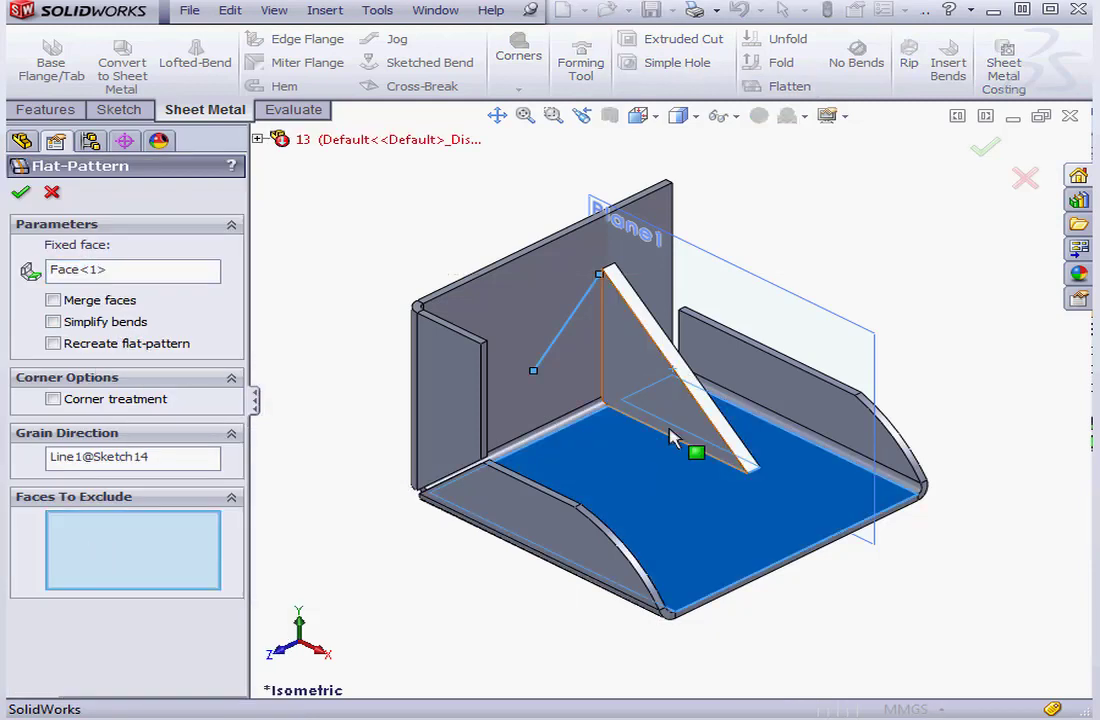
{"action": "left_click", "coordinate": [668, 395]}
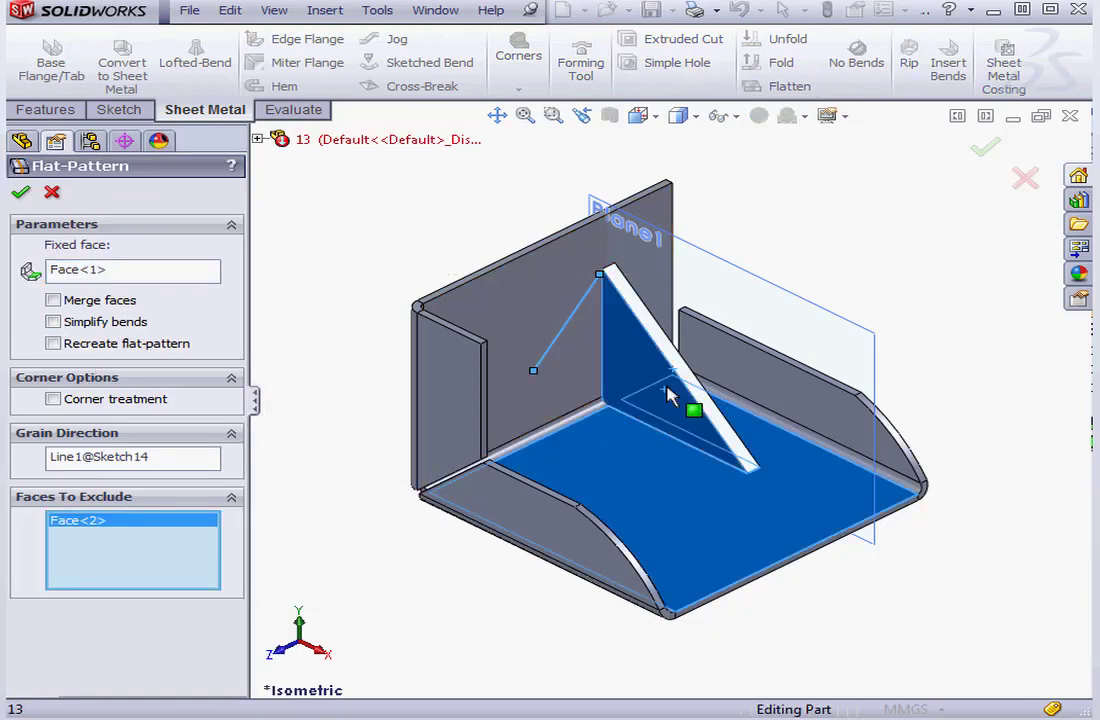
{"action": "left_click", "coordinate": [645, 343]}
{"action": "right_click", "coordinate": [650, 348]}
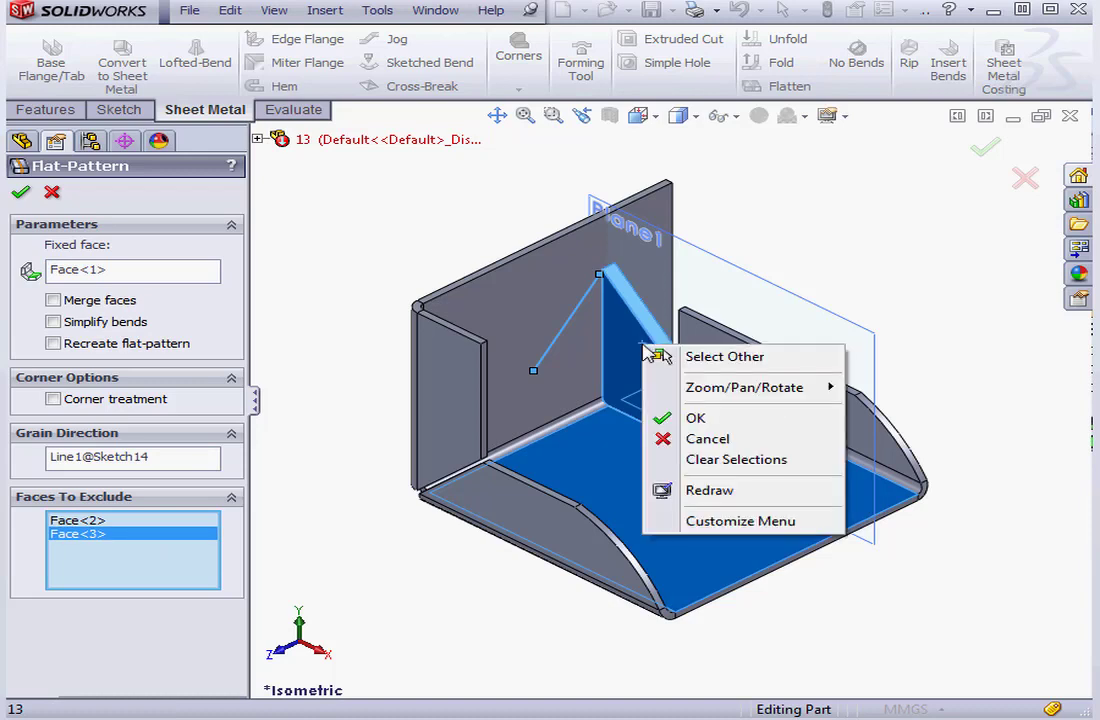
{"action": "left_click", "coordinate": [628, 360]}
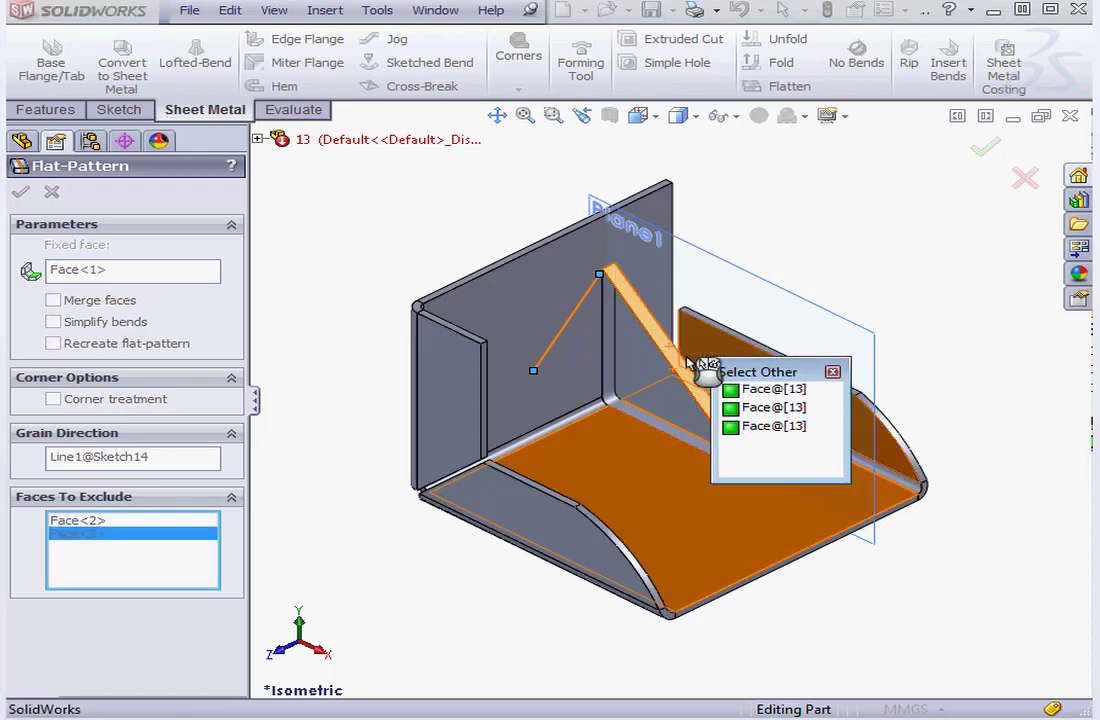
{"action": "left_click", "coordinate": [765, 389]}
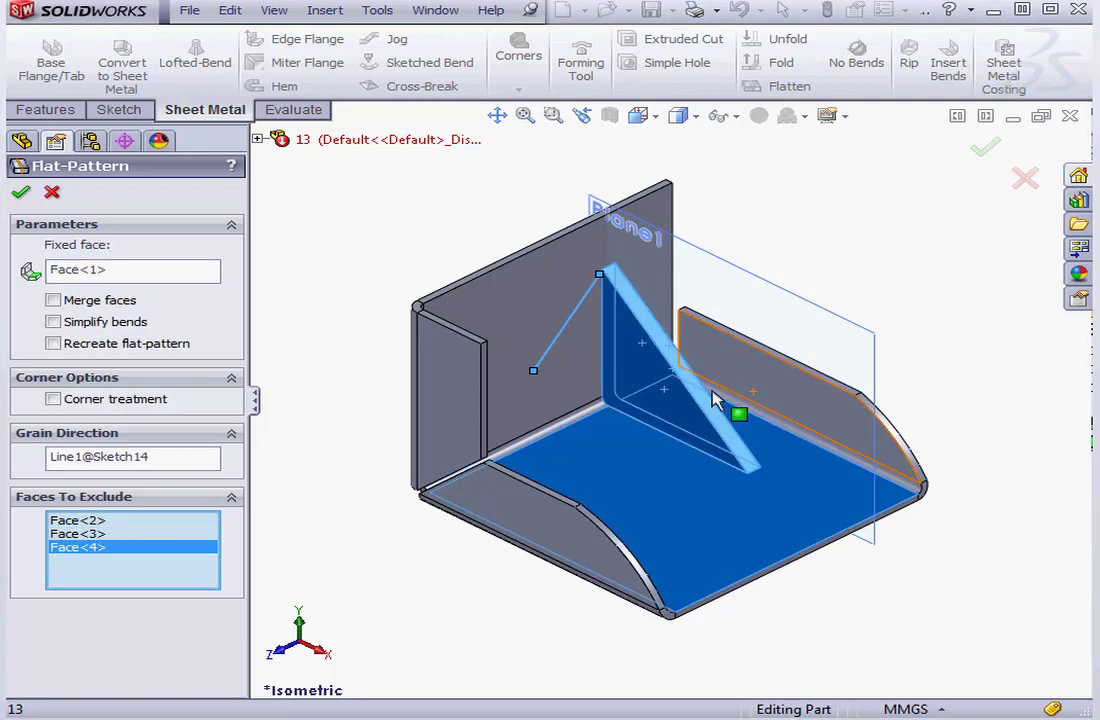
{"action": "left_click", "coordinate": [20, 192]}
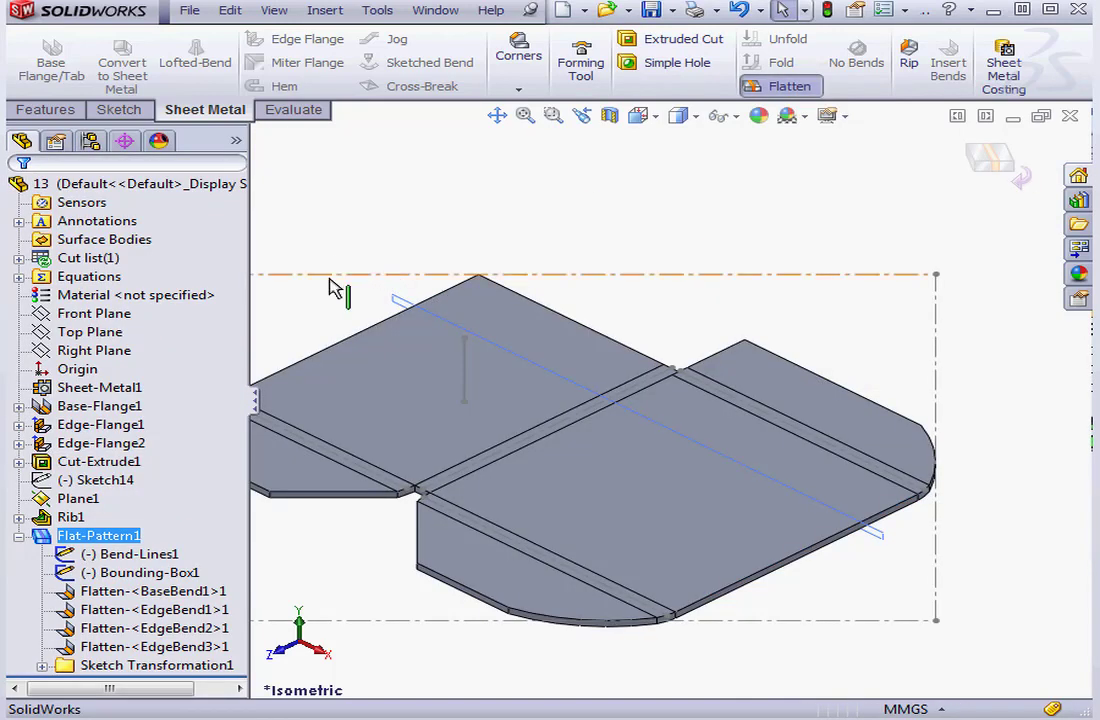